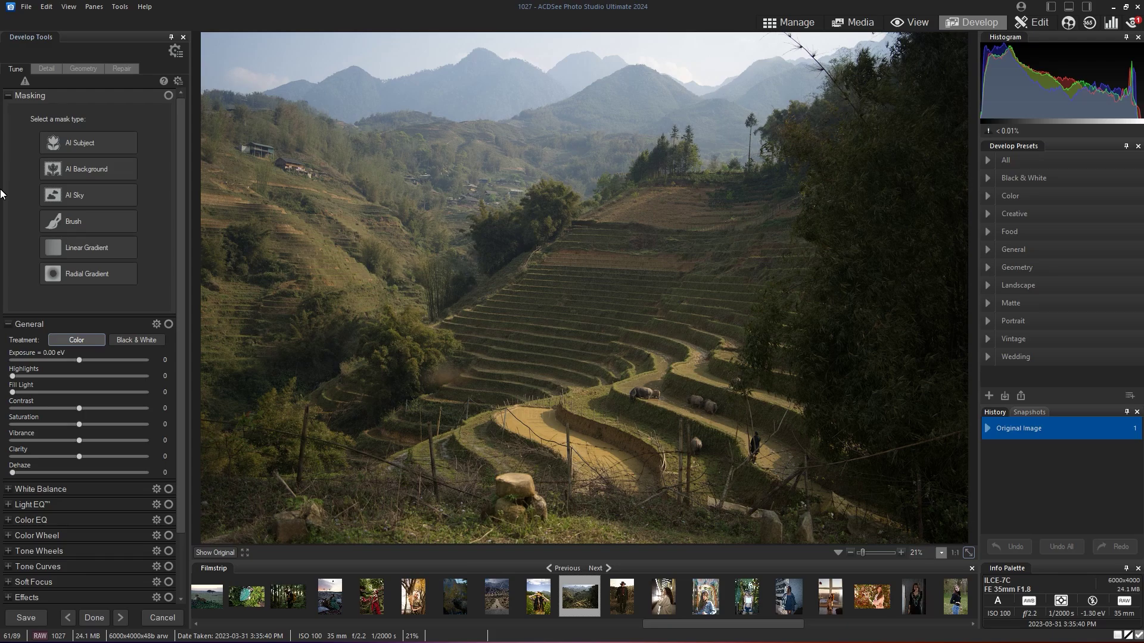
- Add a radial gradient mask and shape it into a long, tilted ellipse over the lower sunlit terraces
left_click(82, 278)
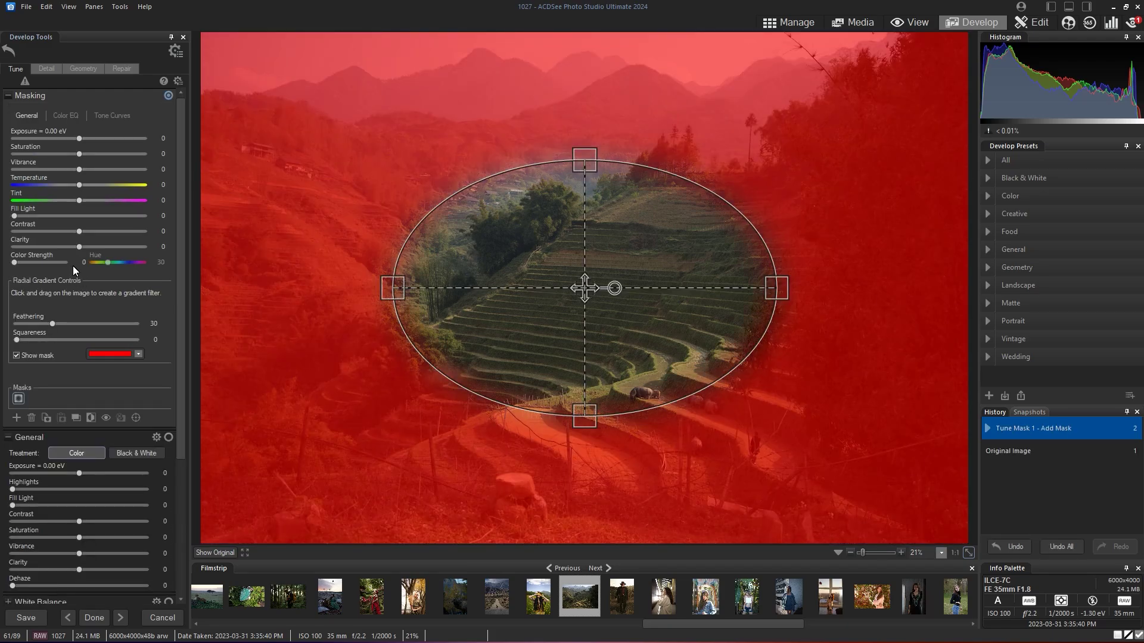
left_click_drag(586, 289, 606, 426)
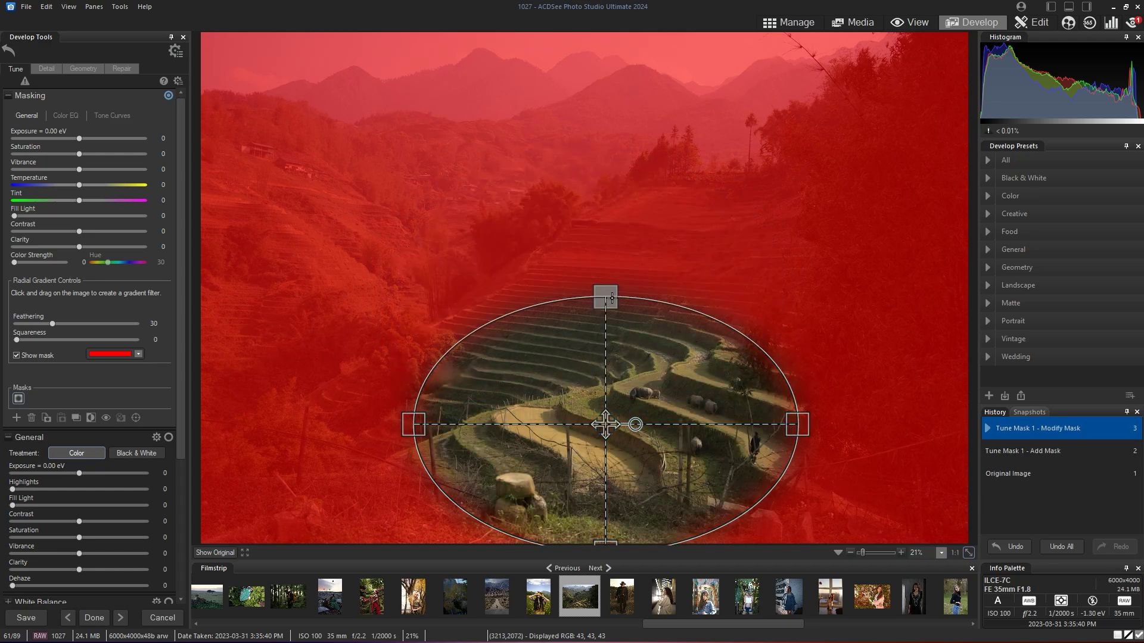
left_click_drag(612, 297, 605, 365)
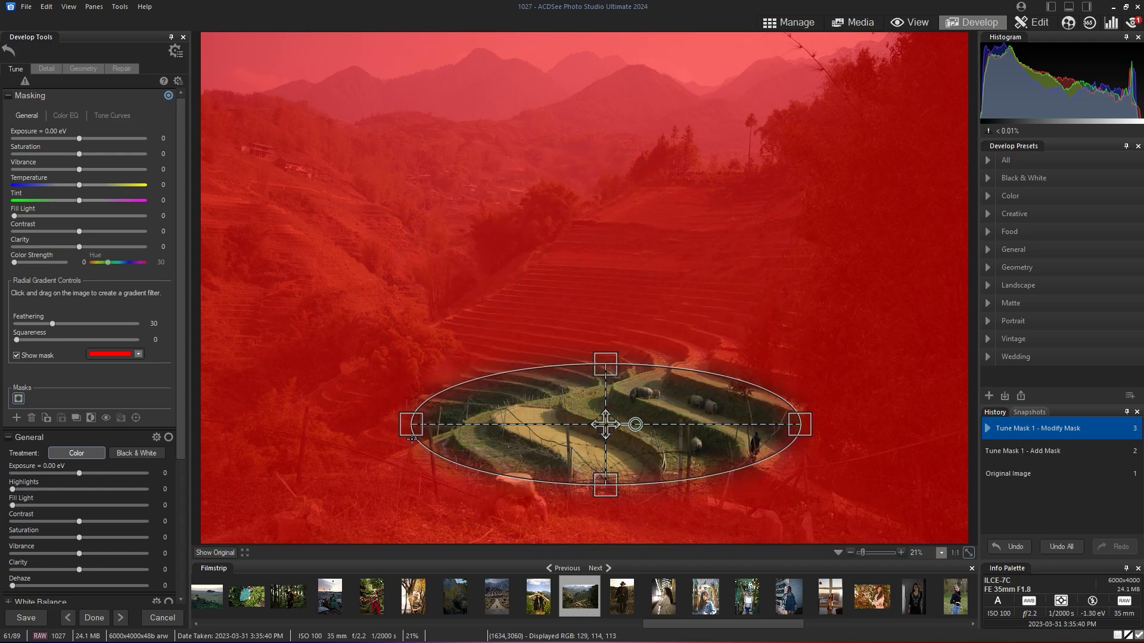
left_click_drag(636, 424, 612, 441)
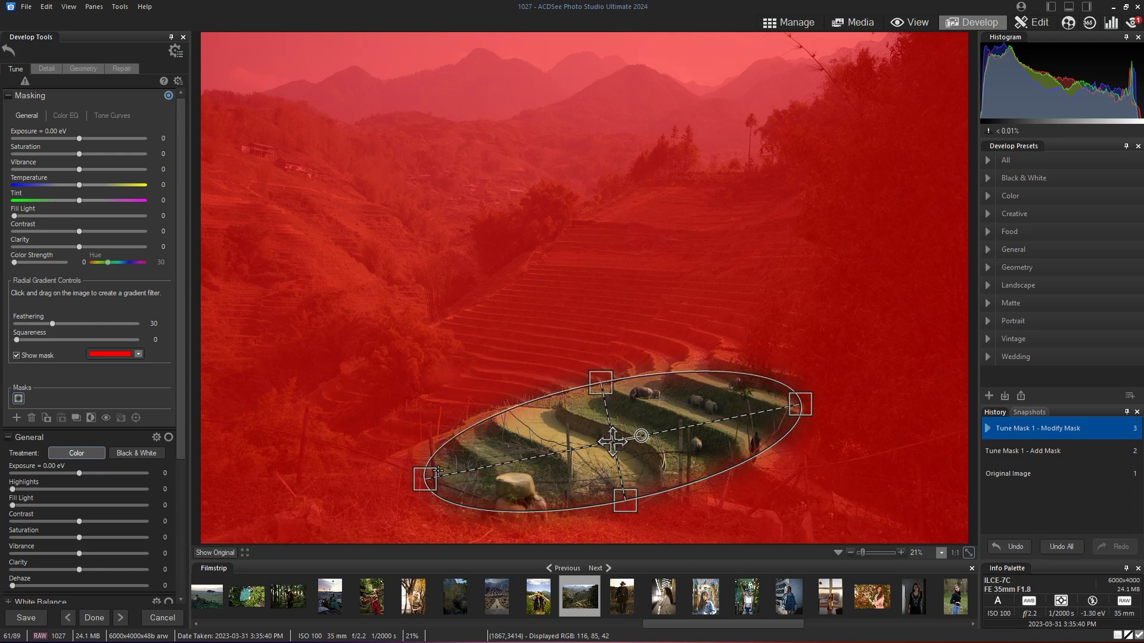
left_click_drag(437, 471, 396, 485)
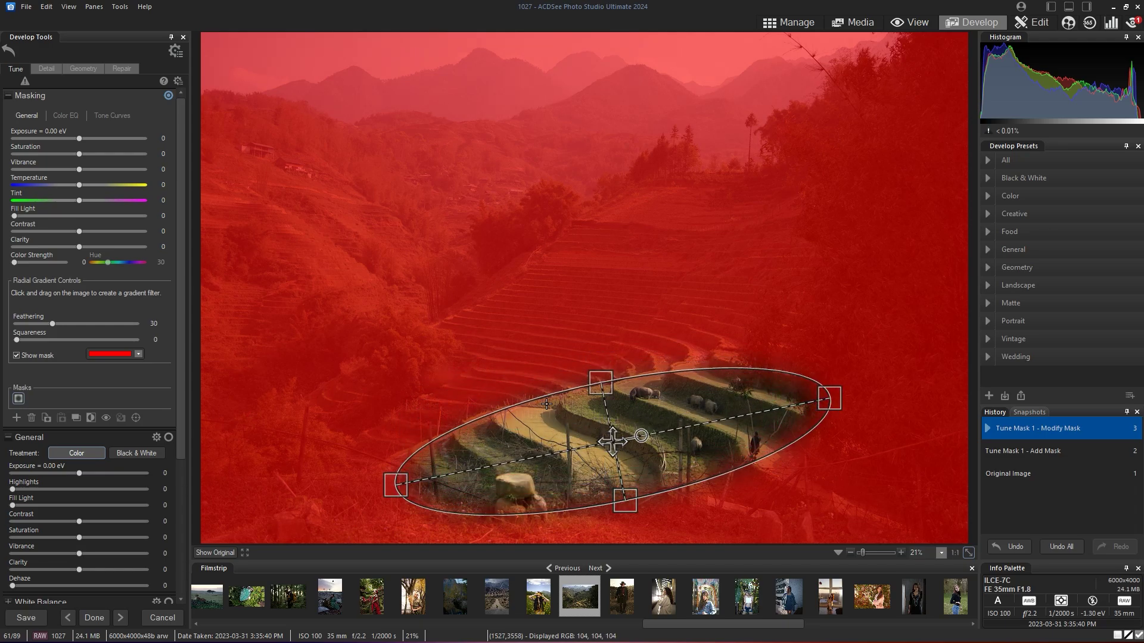
left_click_drag(600, 382, 598, 370)
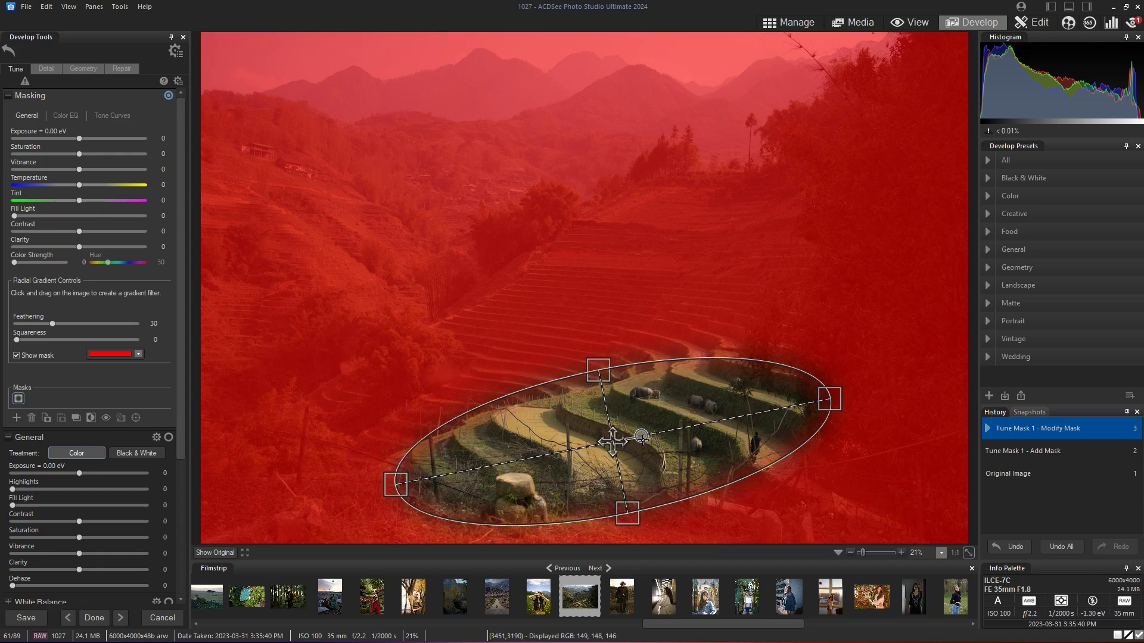
left_click_drag(642, 438, 642, 437)
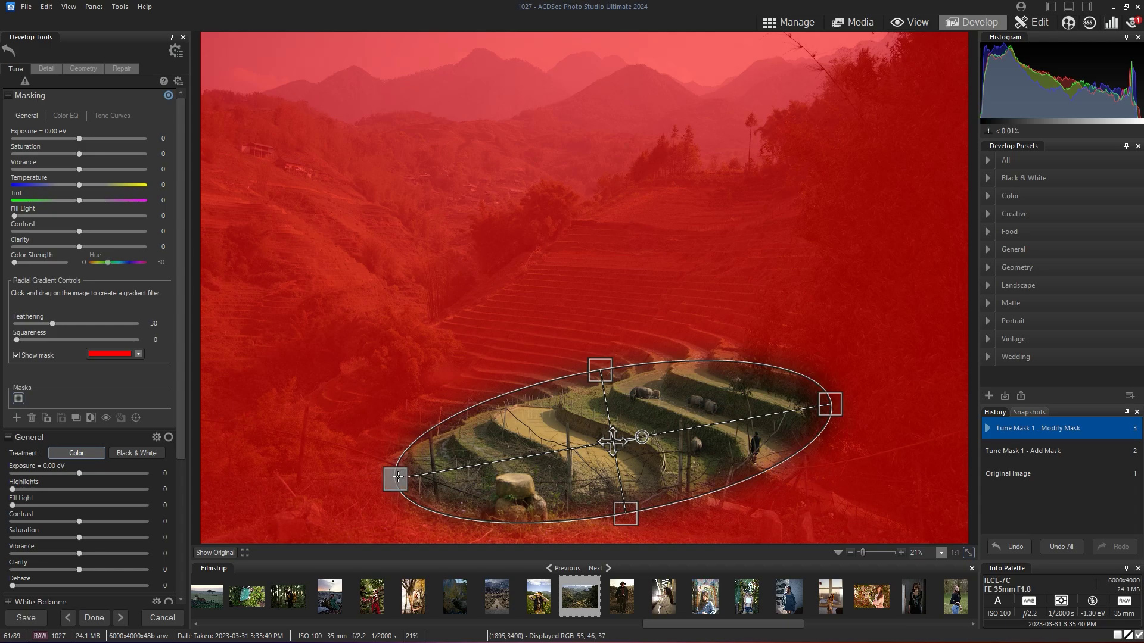
mouse_move(398, 477)
left_mouse_down()
mouse_move(378, 478)
mouse_move(387, 481)
left_mouse_up()
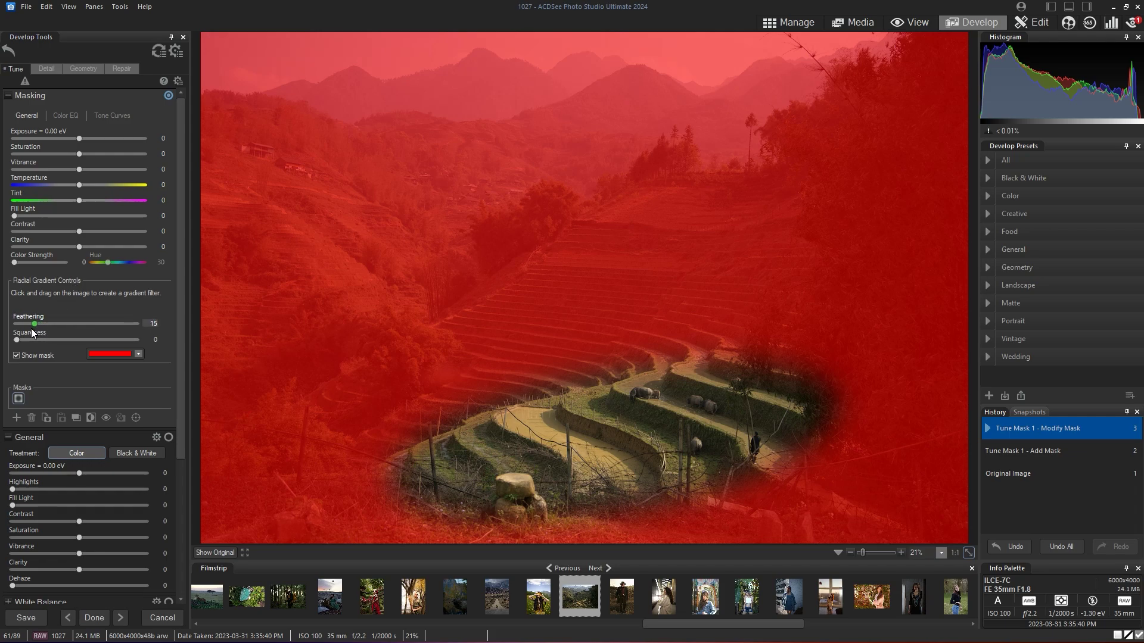
- Settle the radial mask at Feathering 79 and Squareness 0, then hide the red mask overlay
left_click_drag(53, 325, 15, 327)
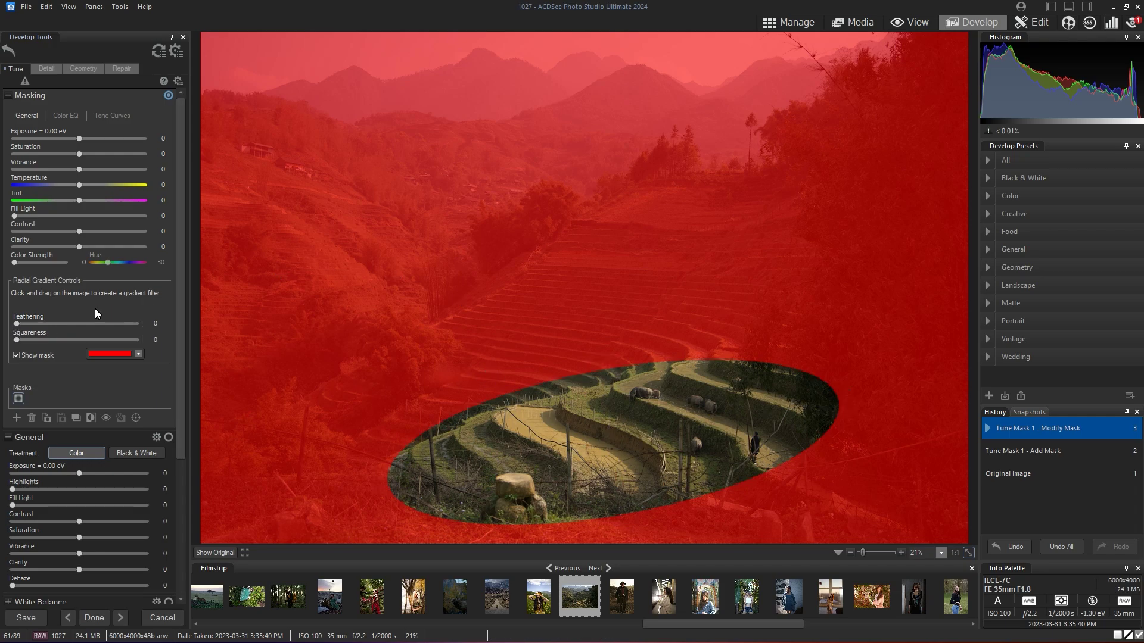
left_click_drag(16, 323, 129, 328)
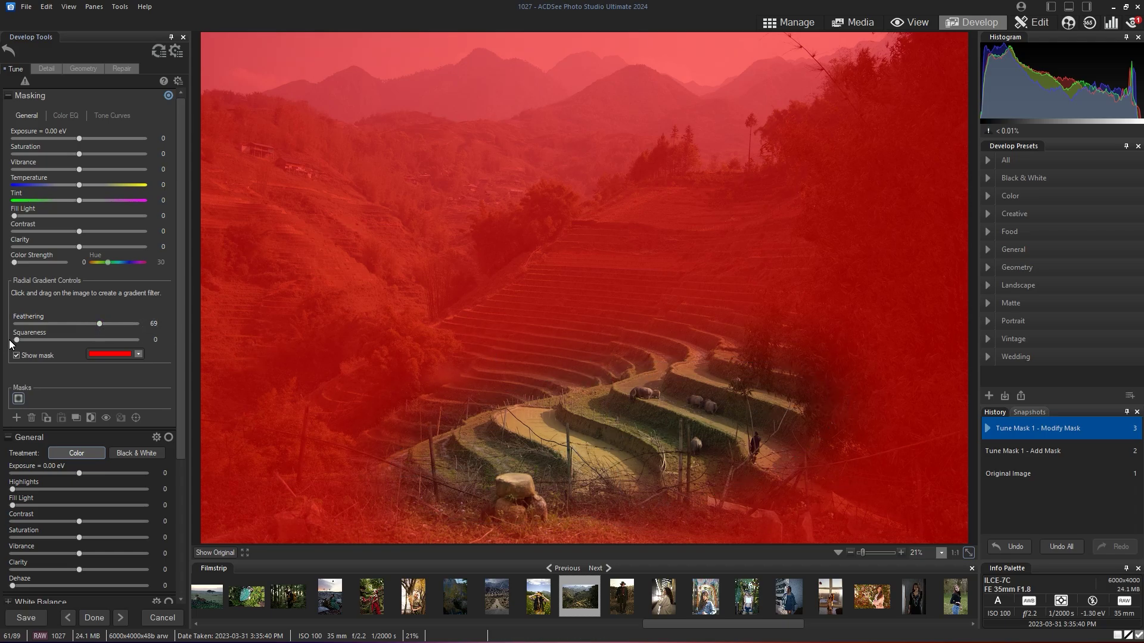
left_click_drag(16, 340, 79, 340)
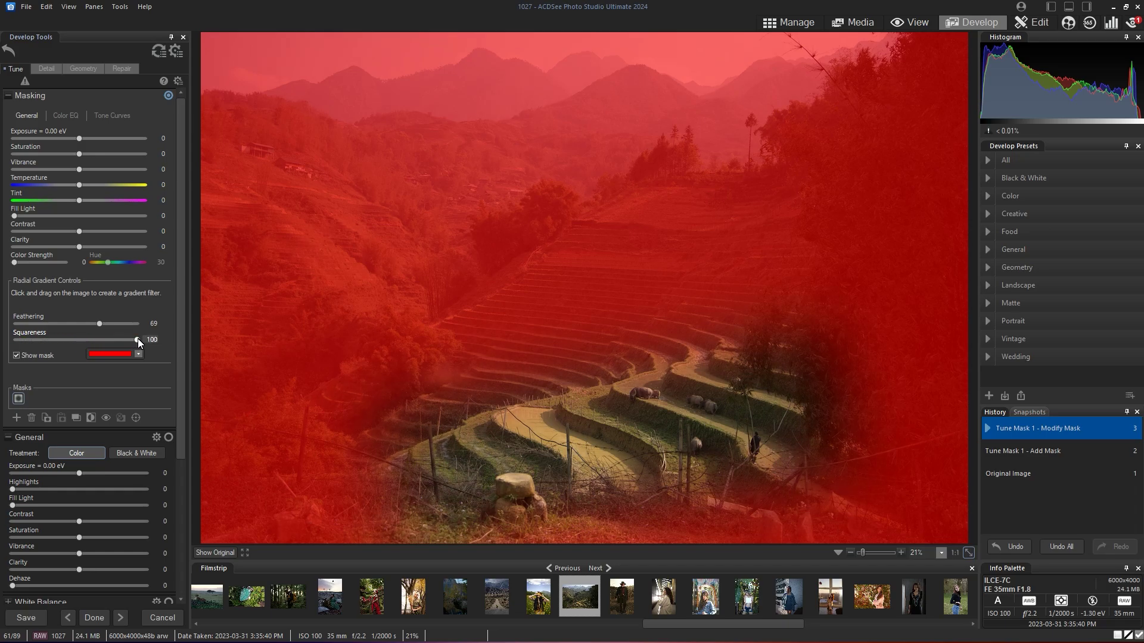
double_click(141, 338)
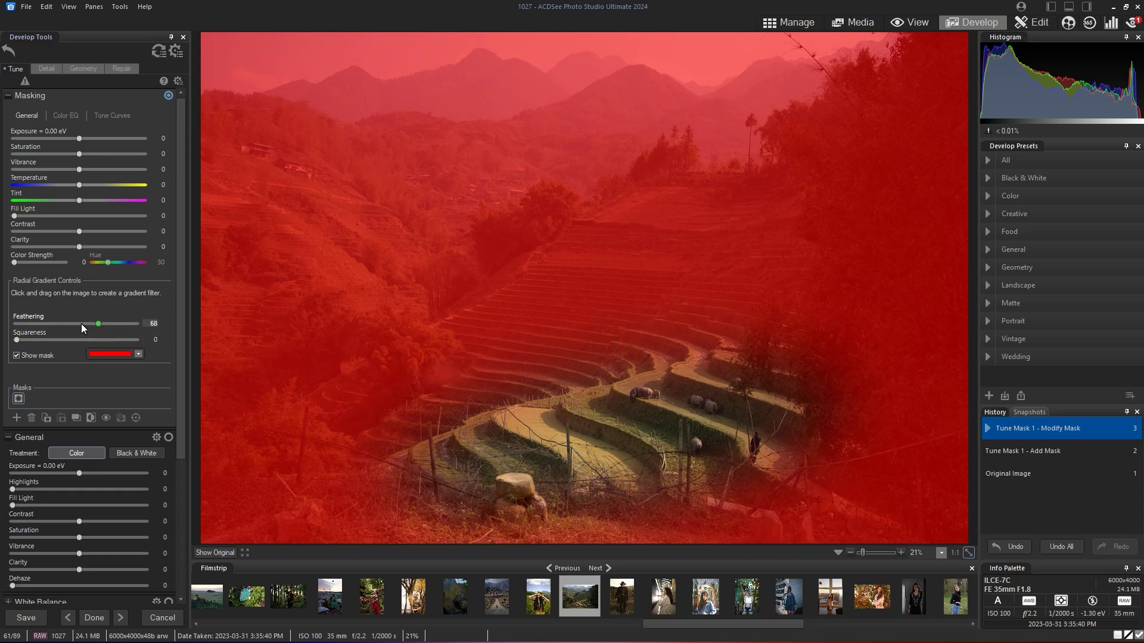
double_click(81, 324)
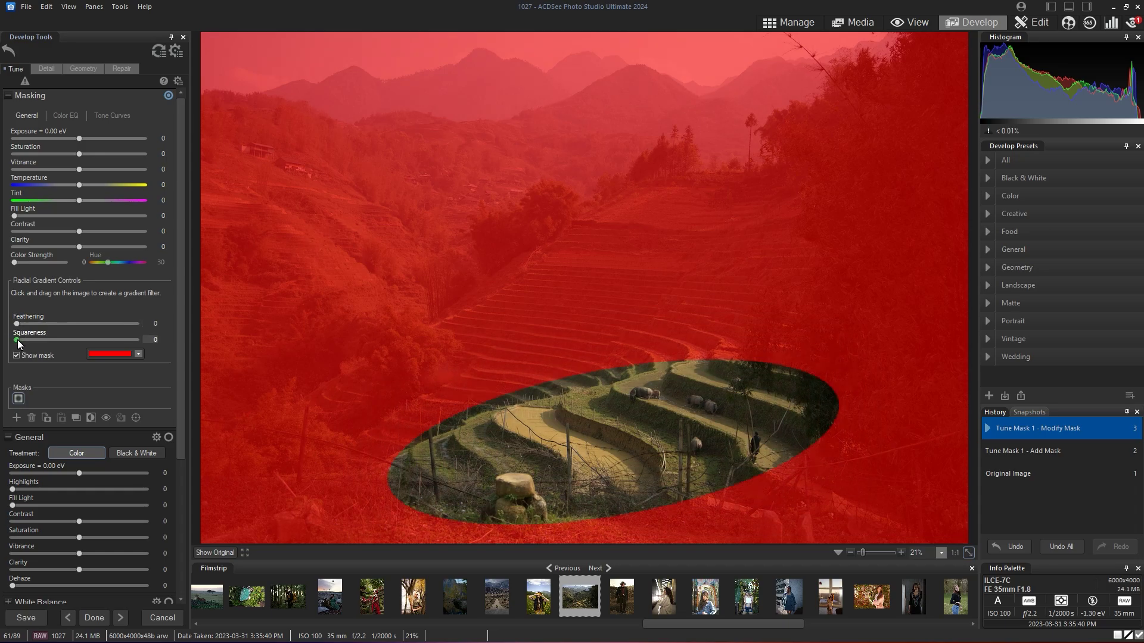
left_click_drag(73, 338, 112, 323)
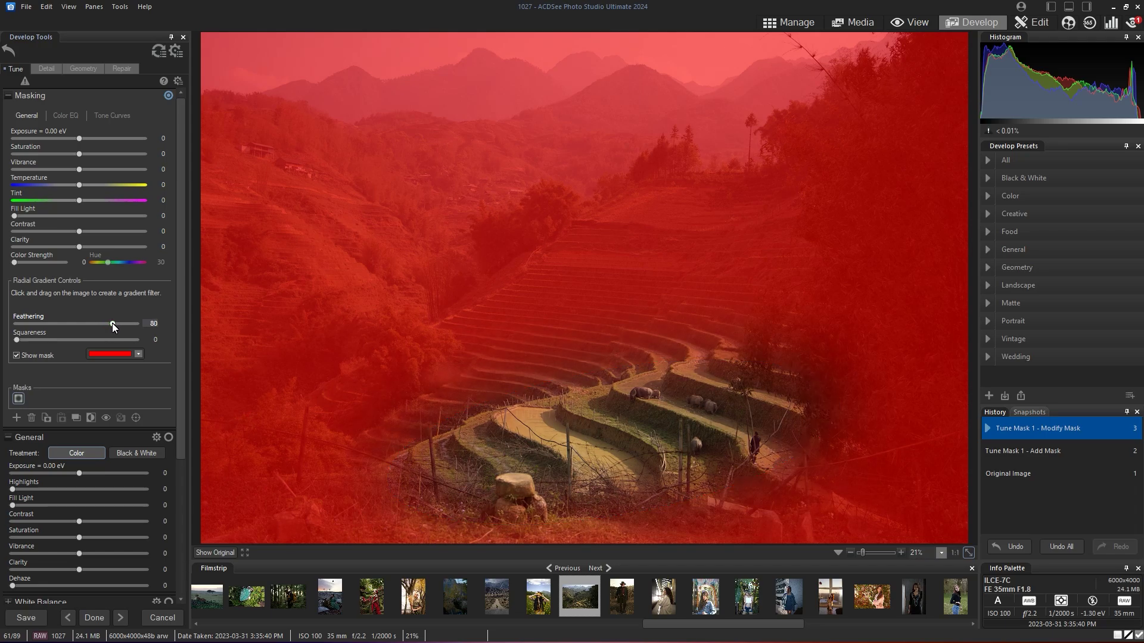
left_click_drag(115, 324, 112, 324)
left_click(17, 356)
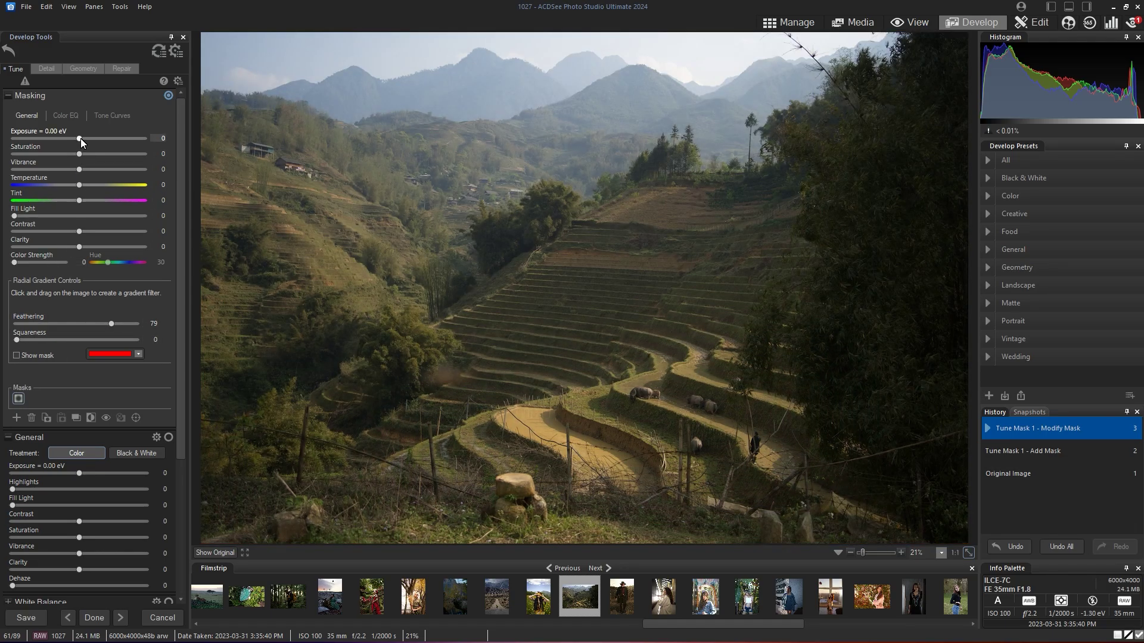
- Lower the mask exposure to about -1.41 eV and compare against the original photo
left_click_drag(80, 138, 56, 137)
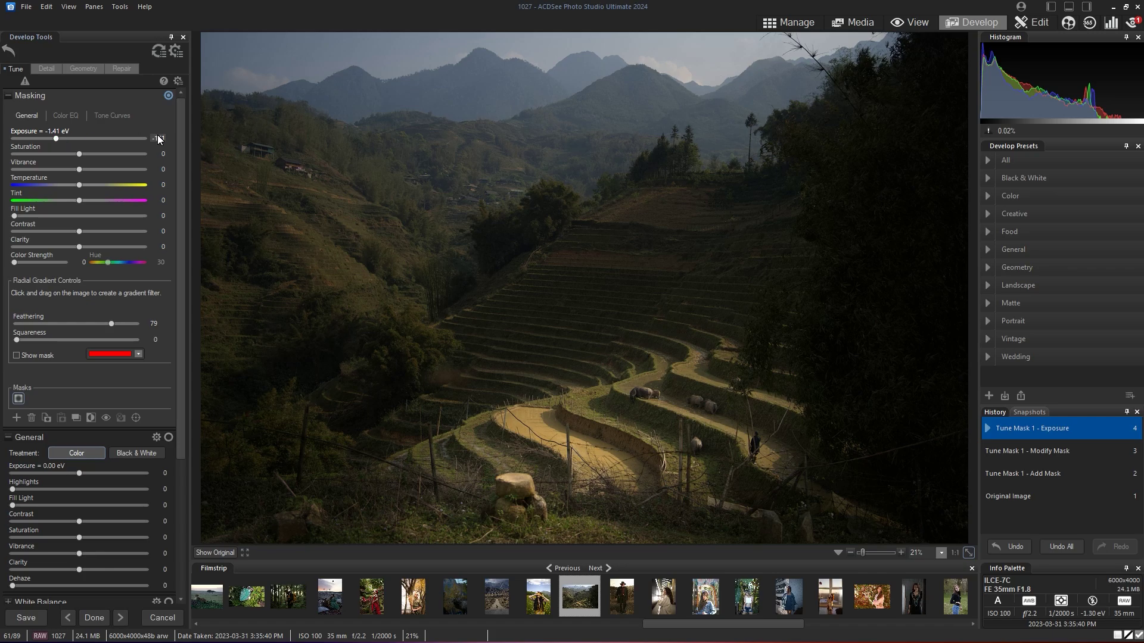
left_click(215, 554)
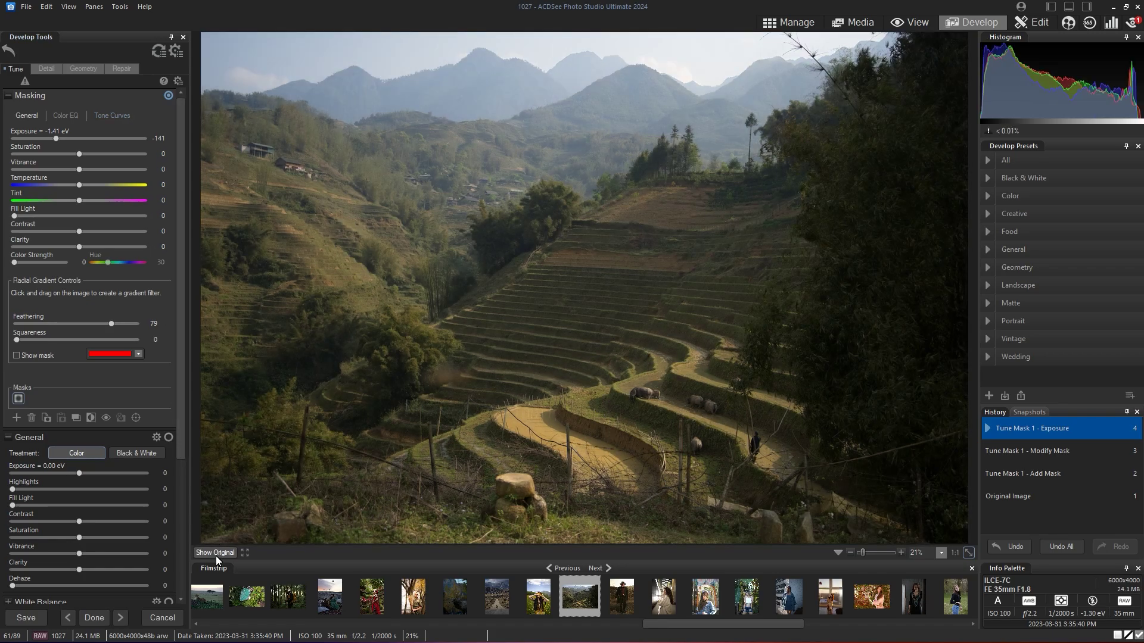
left_click(216, 553)
left_click(215, 553)
left_click(216, 554)
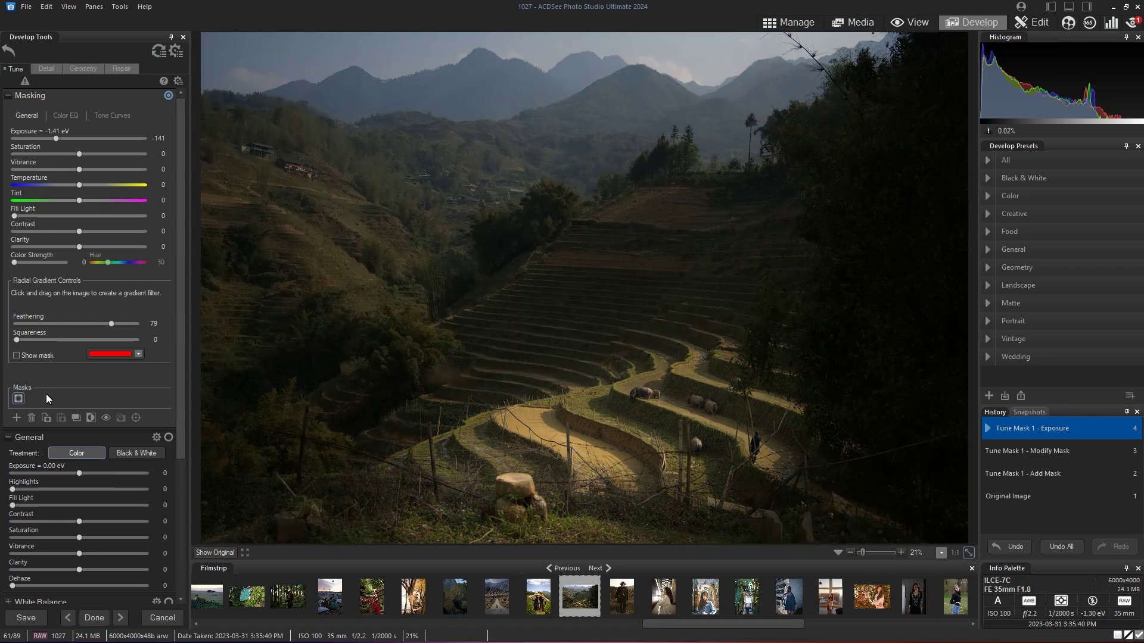
- Fine-tune the mask exposure to -1.37 eV and widen the mask ellipse
left_click(56, 139)
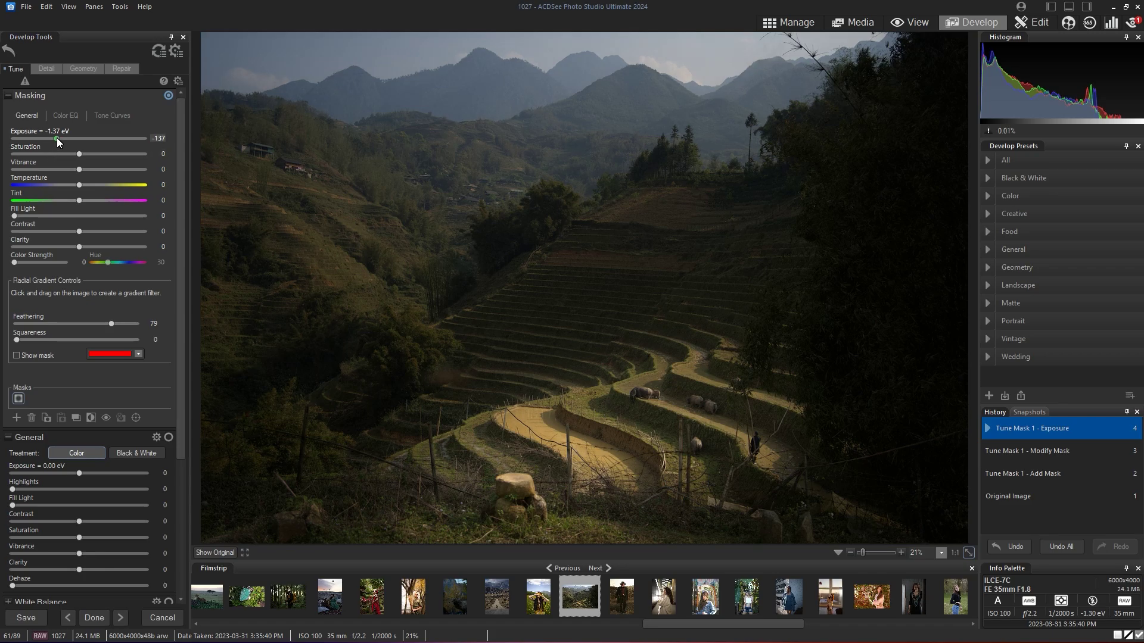
left_click_drag(612, 441, 622, 451)
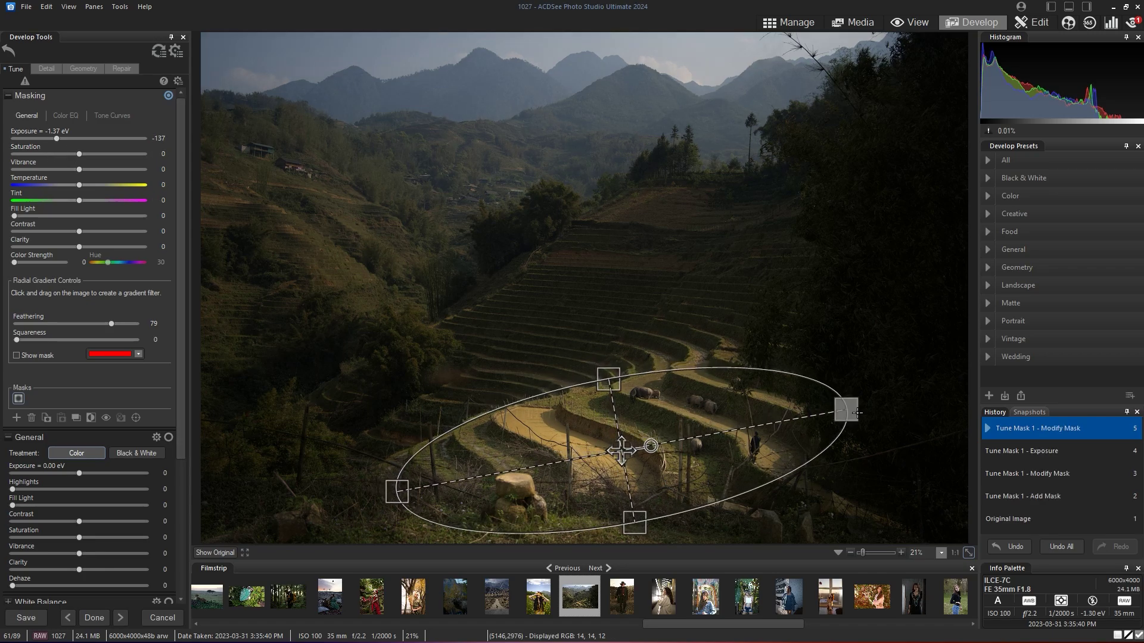
left_click_drag(847, 410, 854, 413)
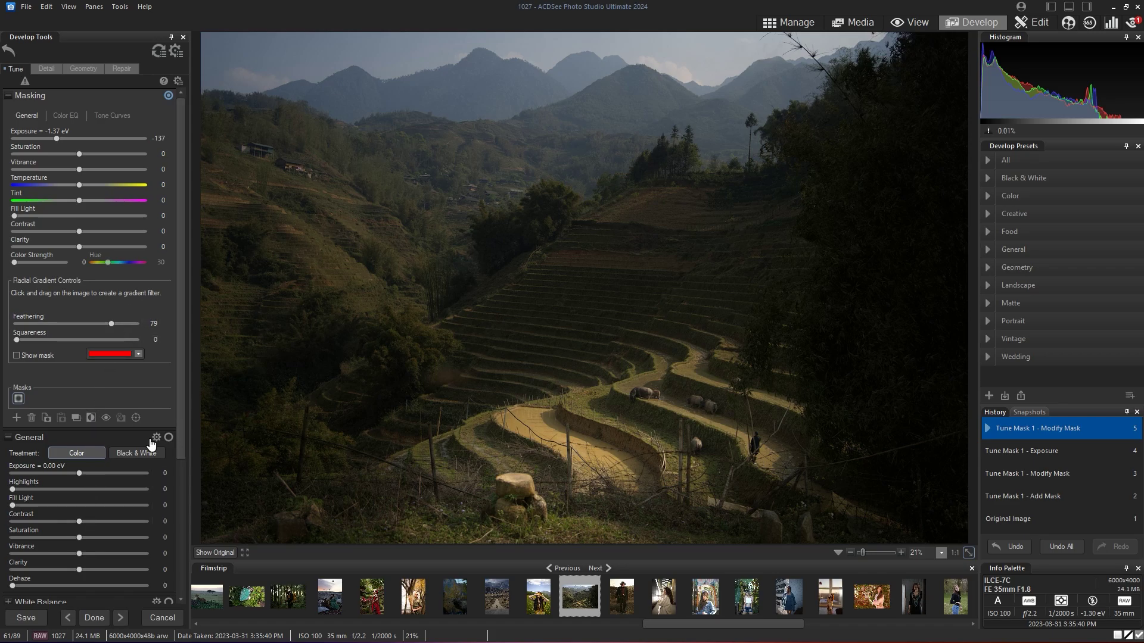
- Set overall Exposure +0.48 eV, Contrast 20 and Vibrance 6, checking against the original
left_click_drag(77, 521, 87, 521)
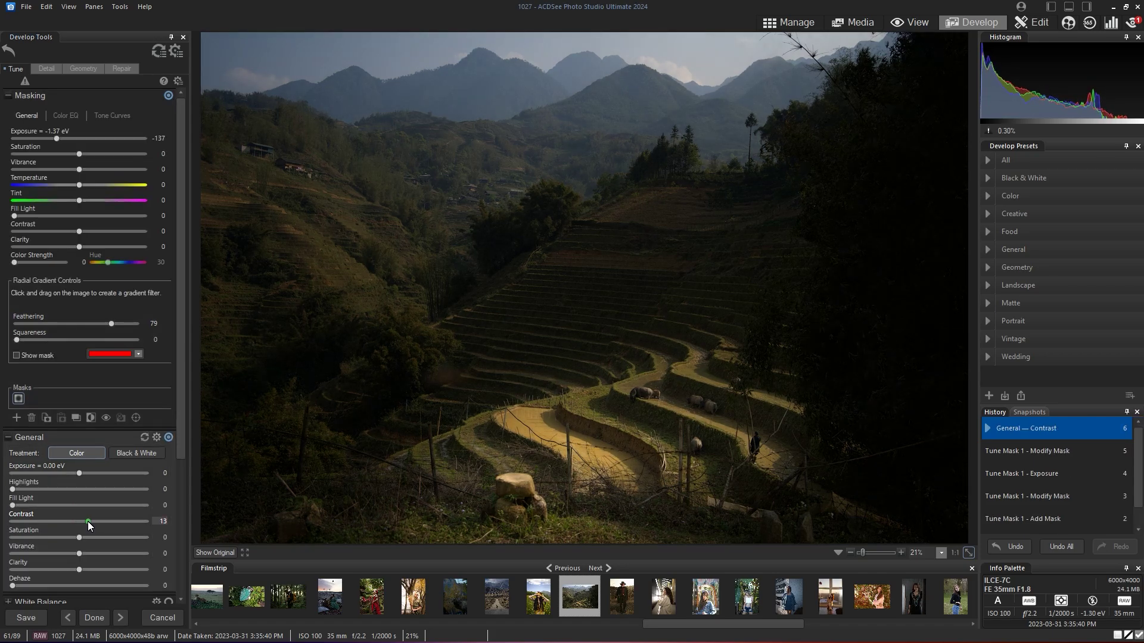
left_click_drag(83, 474, 87, 475)
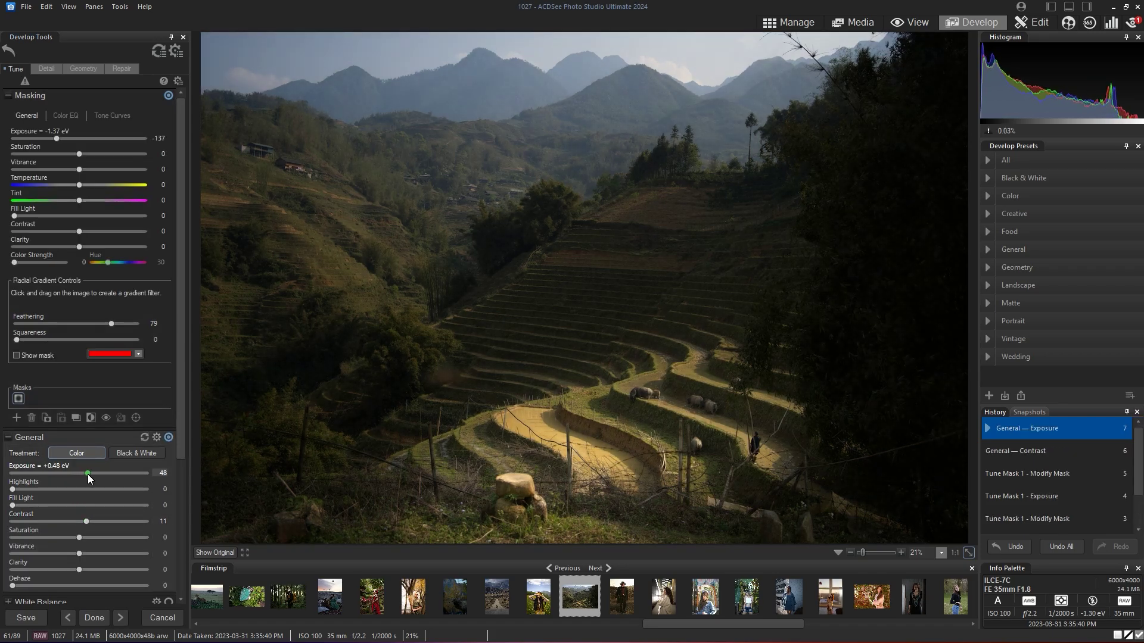
left_click_drag(88, 521, 87, 552)
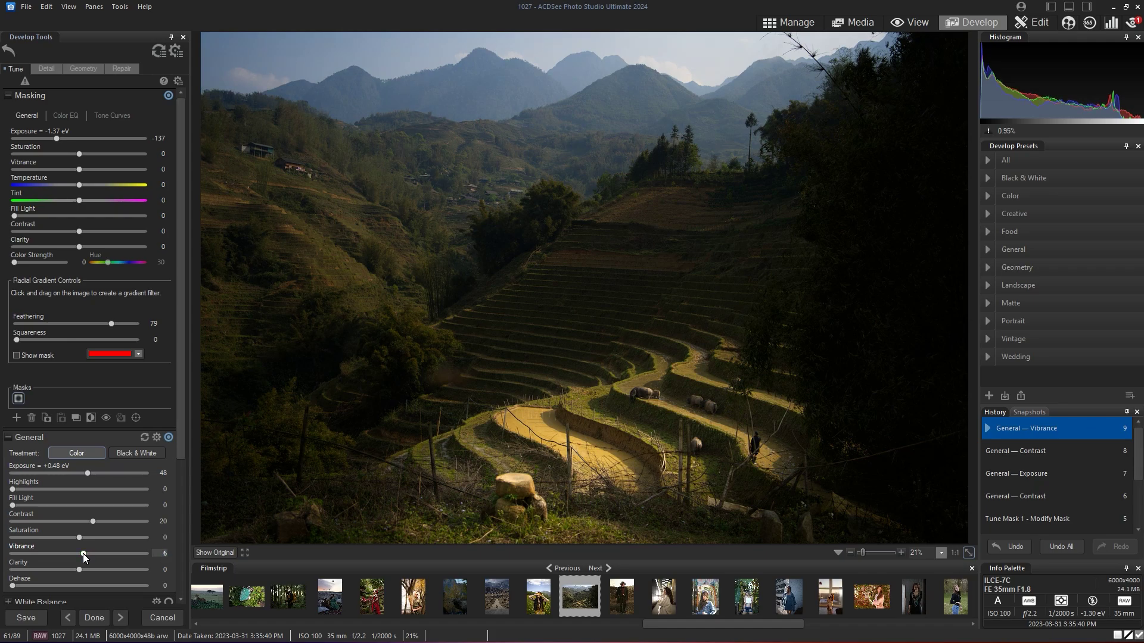
left_click_drag(83, 553, 83, 553)
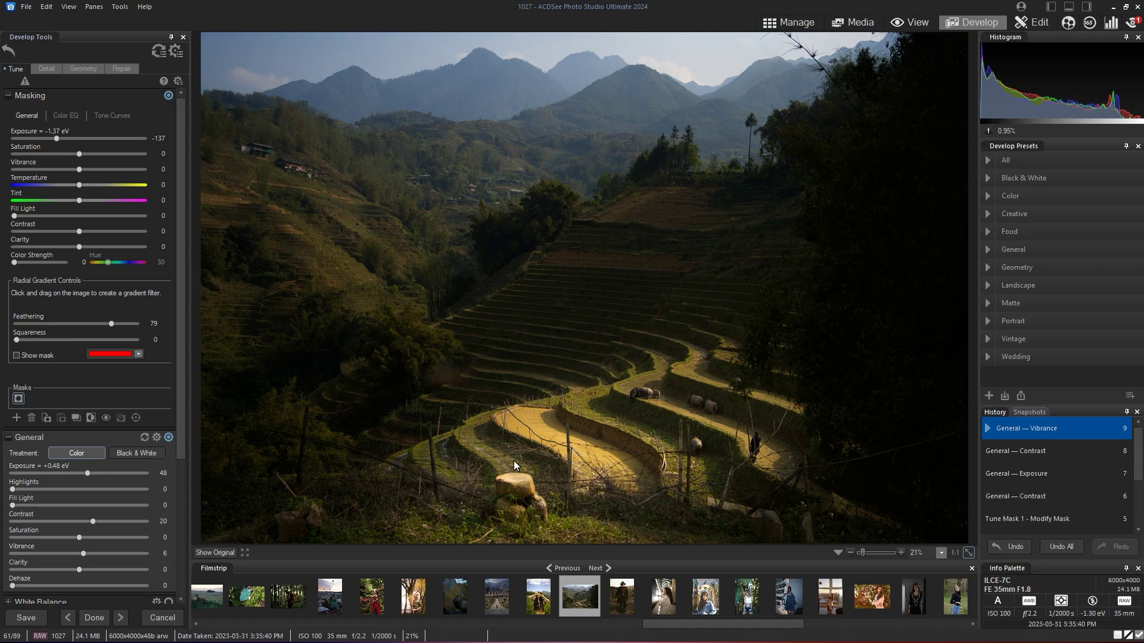
left_click(224, 555)
left_click(224, 555)
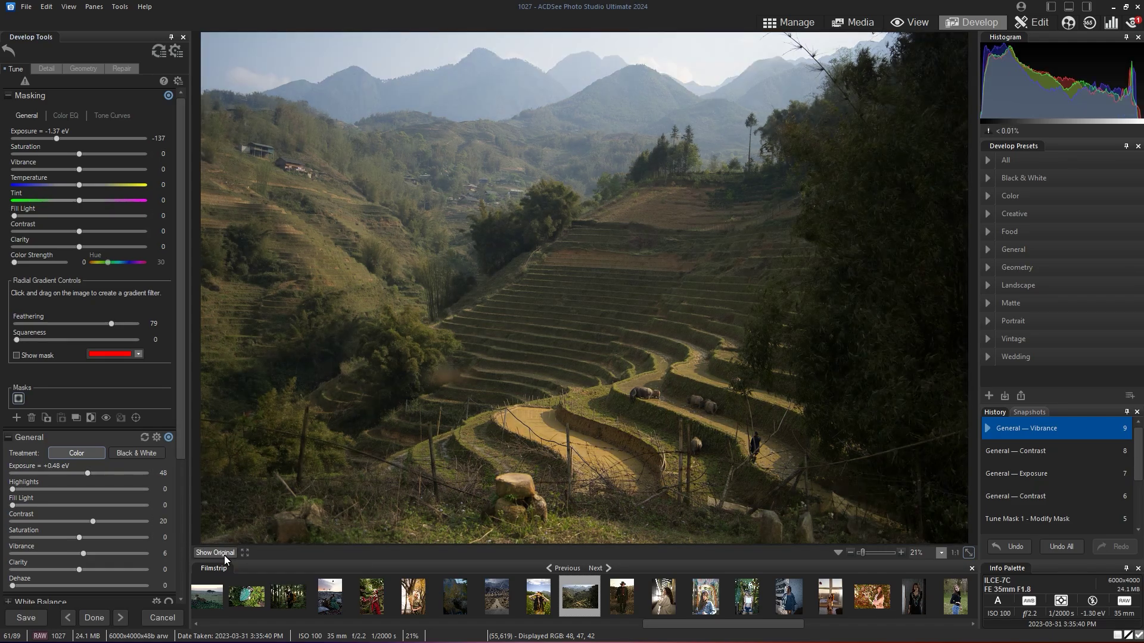
left_click_drag(224, 555, 224, 555)
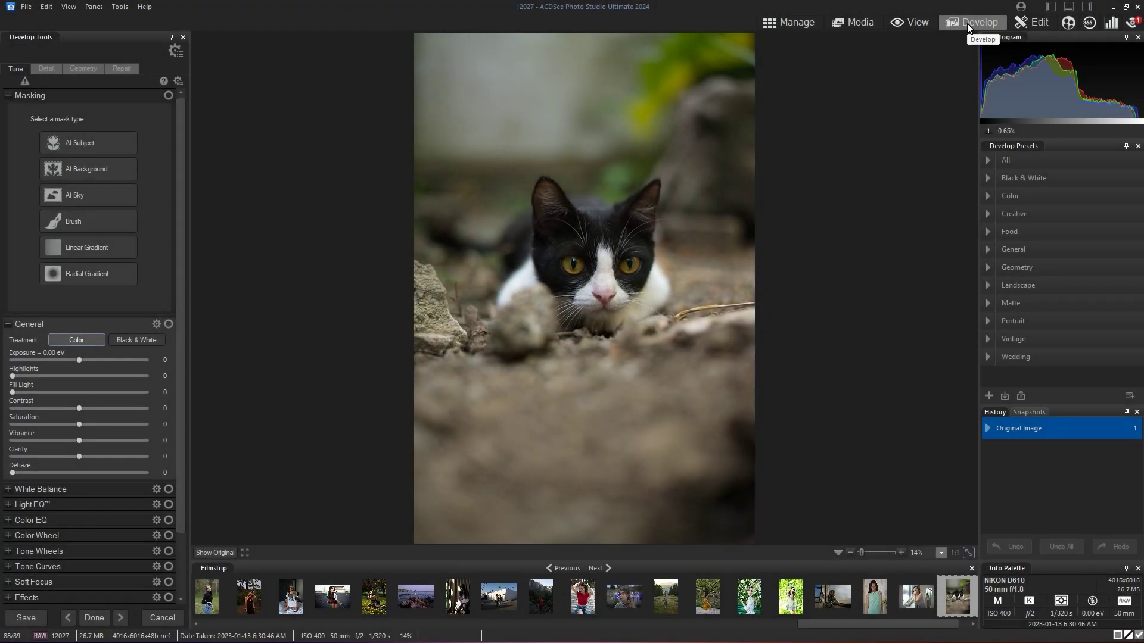
- Add a radial gradient shaped into a circle on the cat's face, feathering 77, overlay hidden
left_click(101, 273)
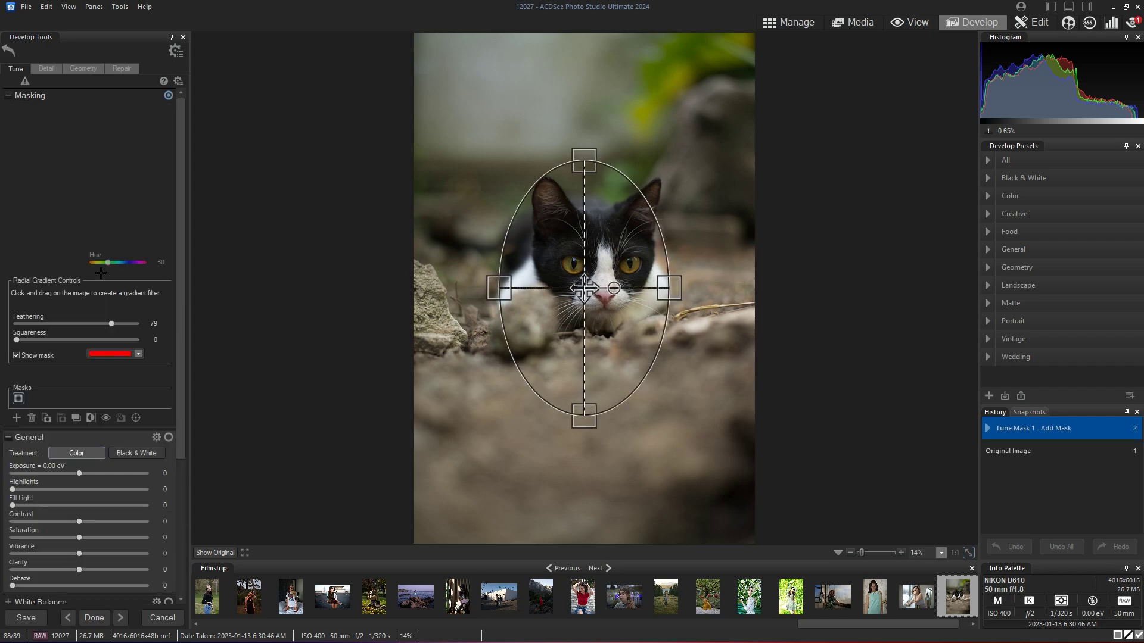
left_click_drag(584, 416, 584, 357)
left_click_drag(584, 285, 595, 257)
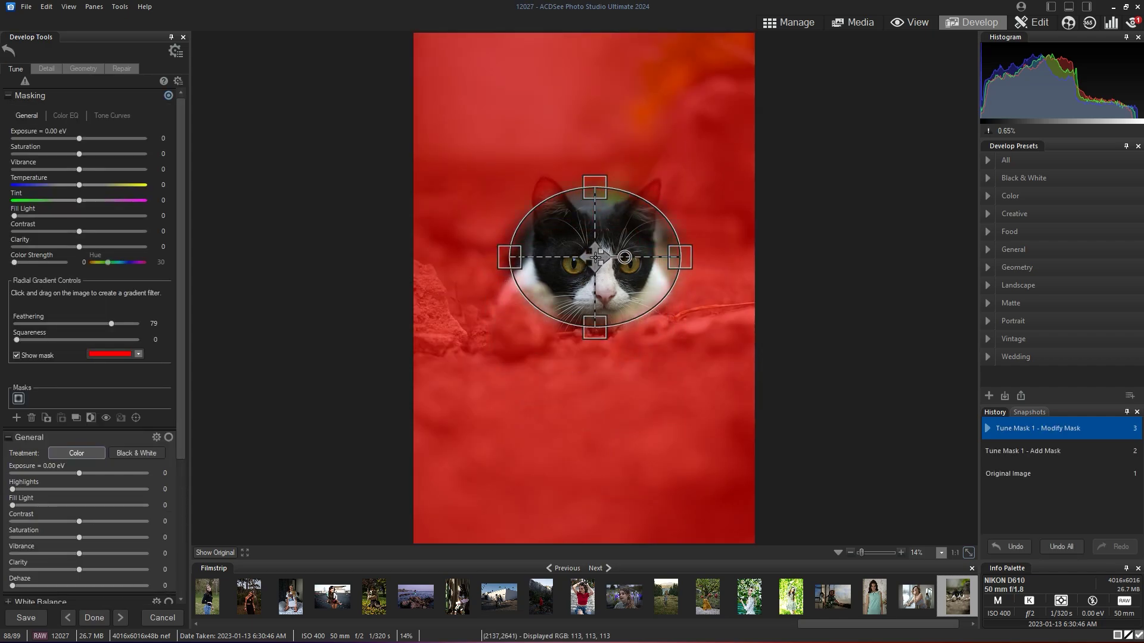
left_click_drag(511, 257, 535, 260)
left_click_drag(594, 328, 595, 315)
left_click_drag(601, 271, 599, 264)
left_click_drag(111, 323, 109, 323)
left_click(16, 355)
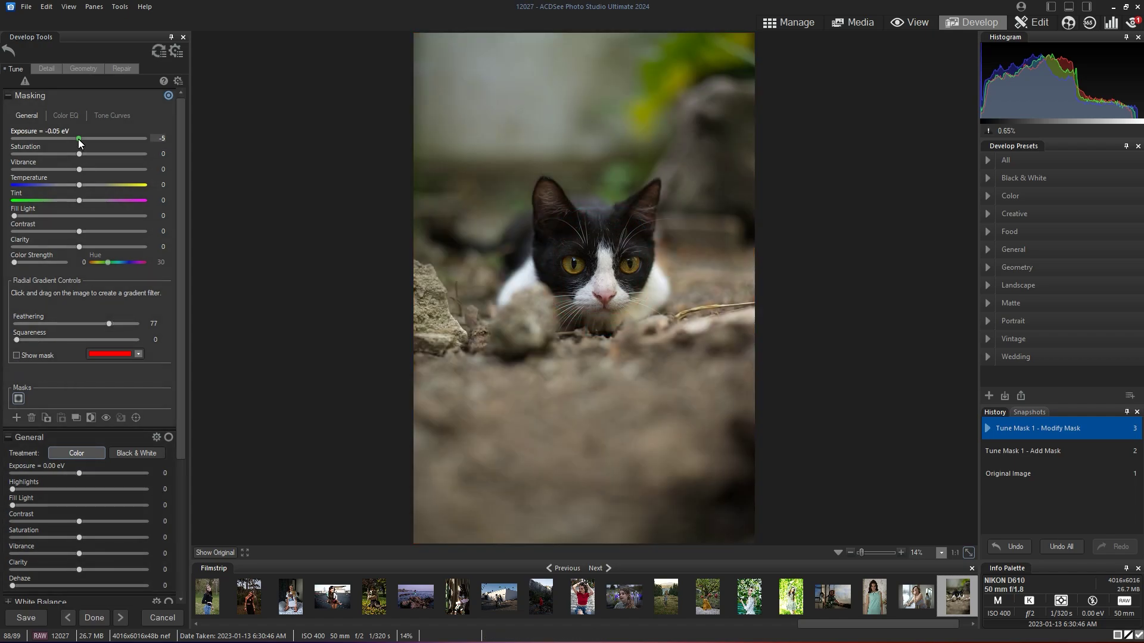
- Lower the first mask's exposure to -1.26 eV and compare with the unedited original
left_click_drag(77, 138, 61, 139)
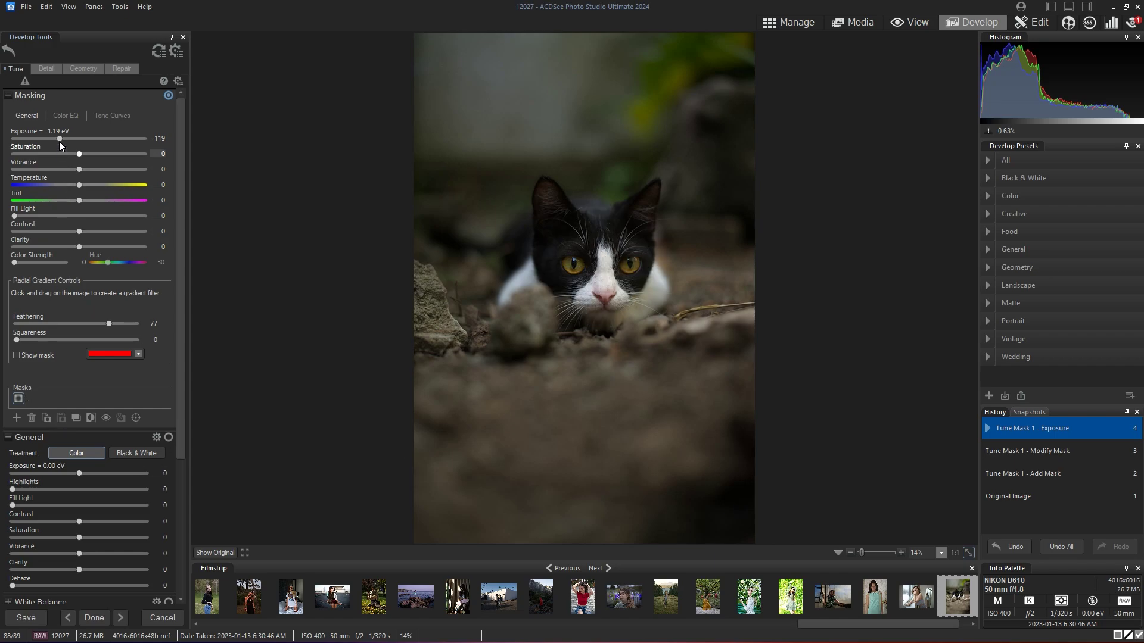
left_click_drag(60, 139, 59, 139)
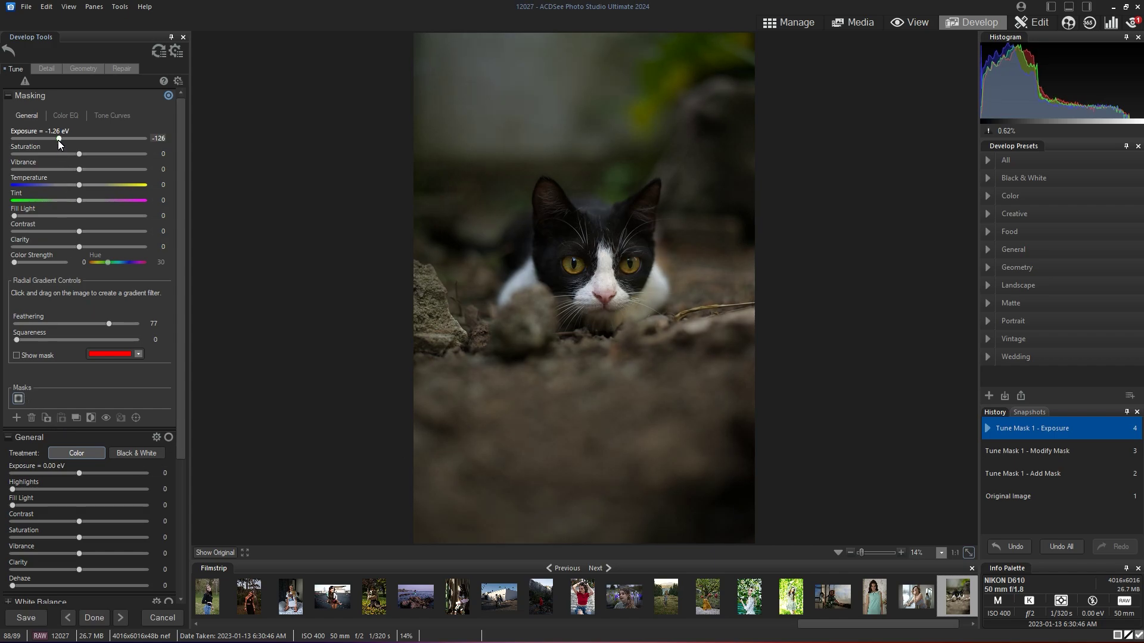
left_click(220, 553)
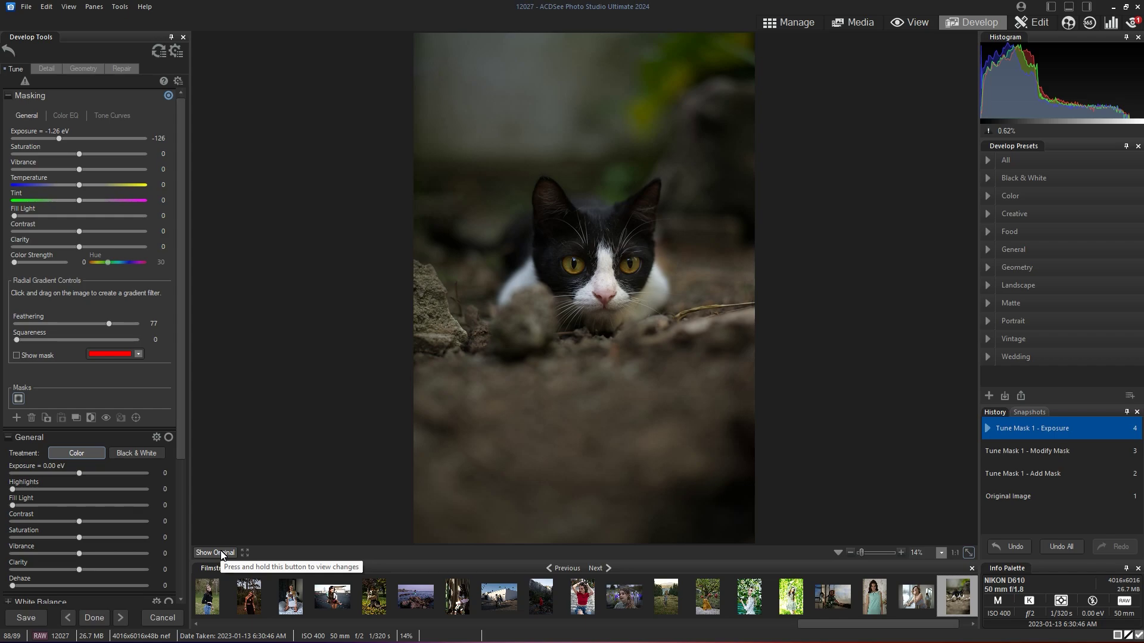
- Add a second radial gradient, zoom to 53%, and shrink it onto the left eye with overlay shown
left_click(16, 417)
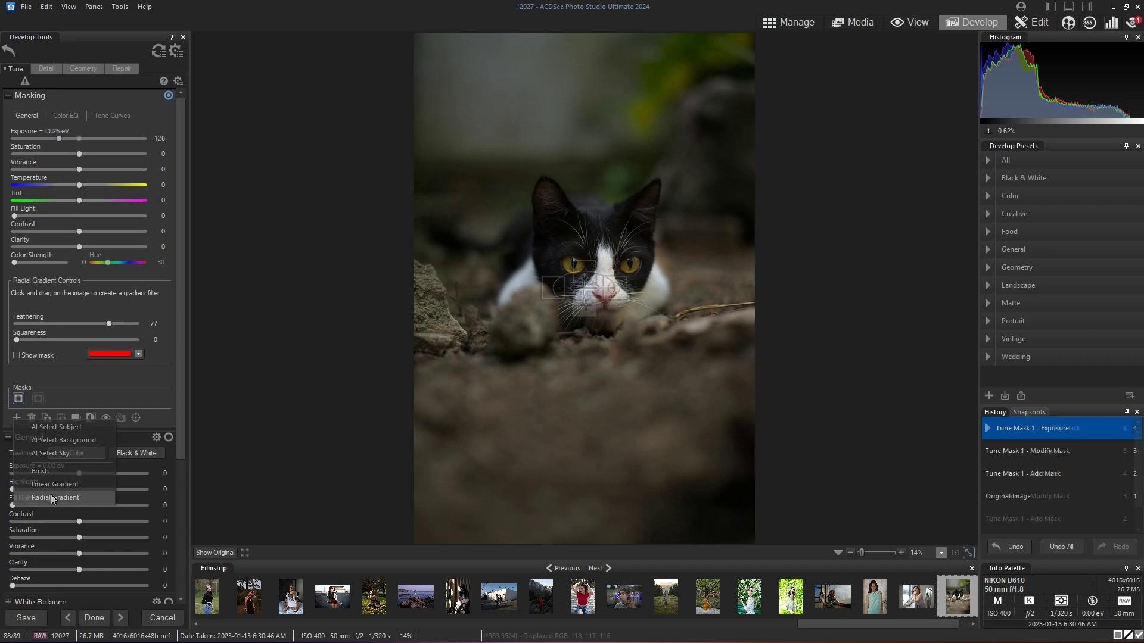
left_click(55, 497)
left_click_drag(561, 292, 567, 256)
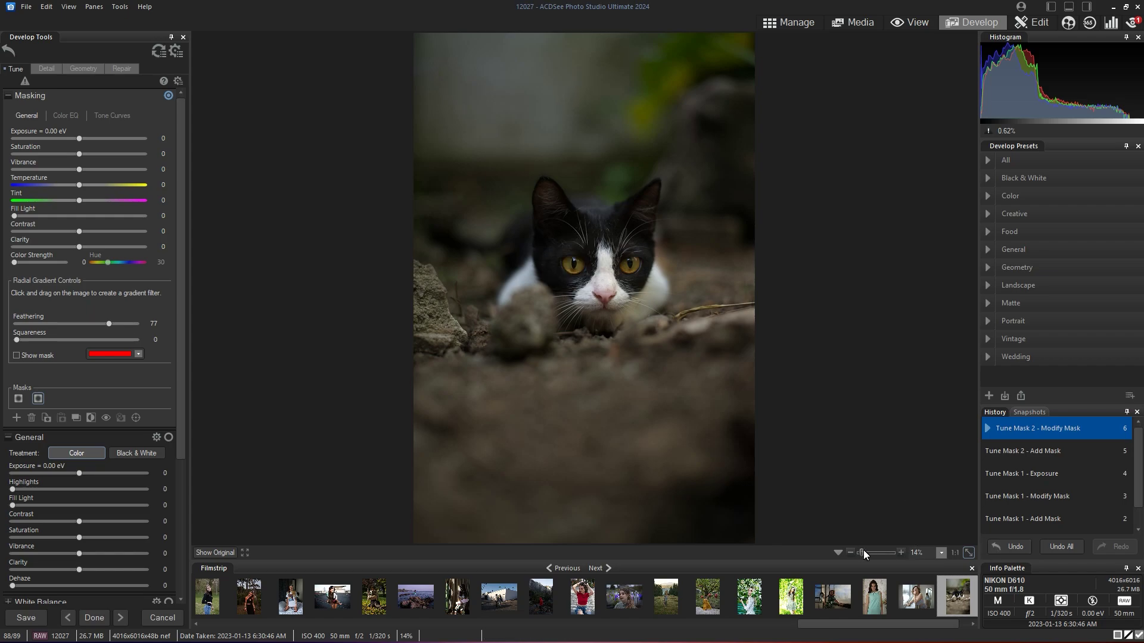
mouse_move(865, 554)
left_mouse_down()
mouse_move(879, 553)
mouse_move(865, 553)
left_mouse_up()
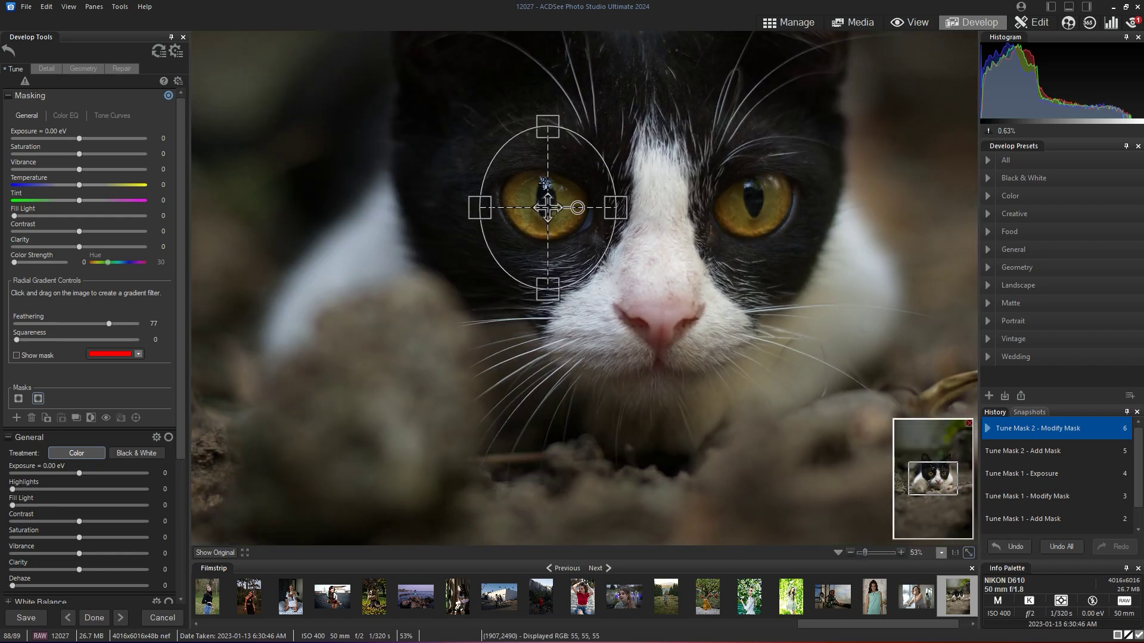
left_click_drag(547, 126, 546, 170)
left_click_drag(480, 208, 545, 205)
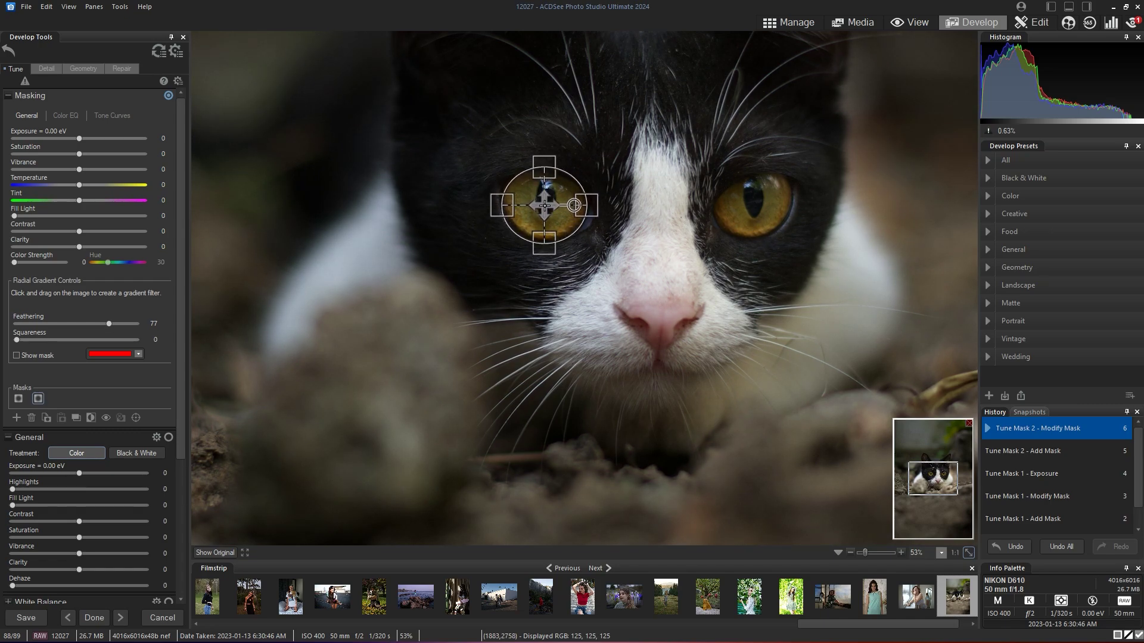
left_click(16, 356)
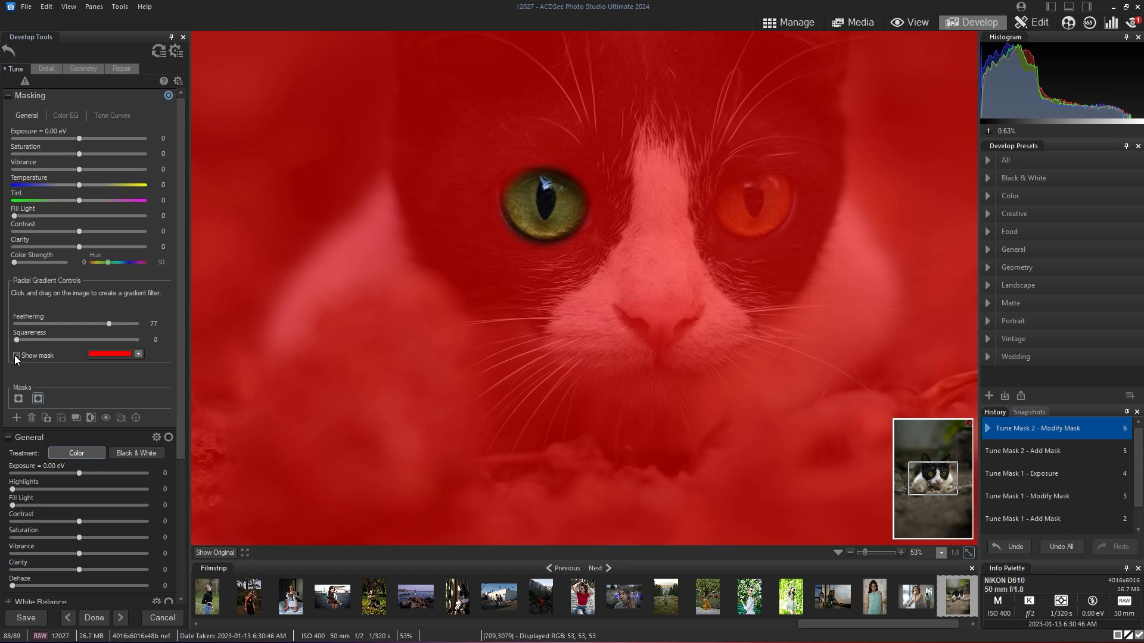
- Invert the second mask and give the left eye exposure +0.75 eV, vibrance 13, clarity 36
left_click(91, 417)
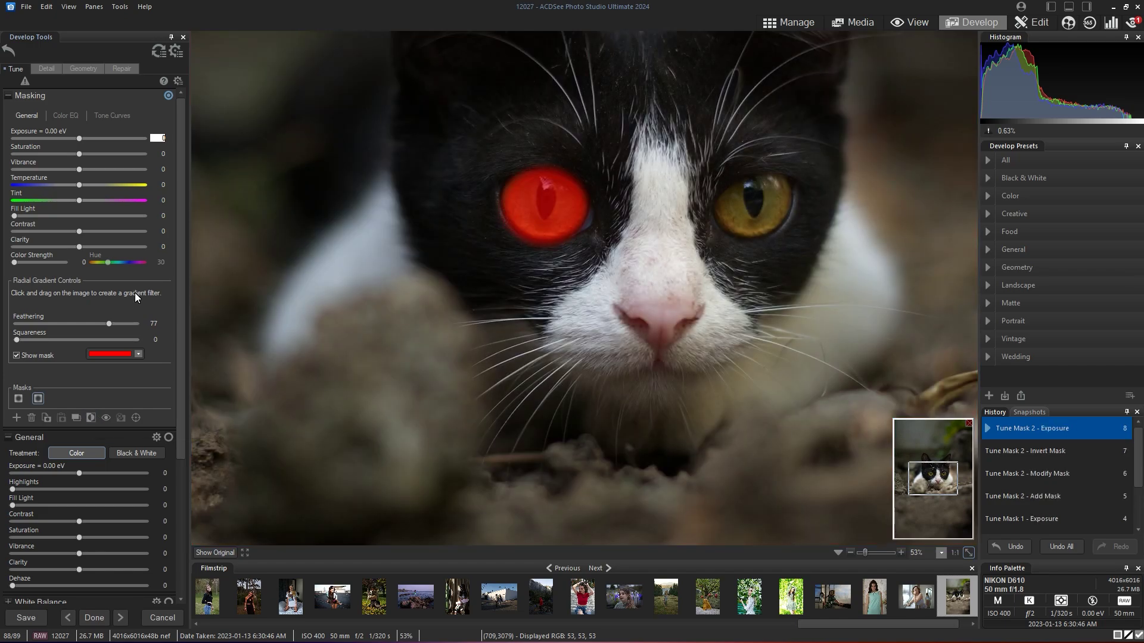
left_click(17, 357)
mouse_move(80, 139)
left_mouse_down()
mouse_move(101, 136)
mouse_move(55, 138)
mouse_move(91, 136)
left_mouse_up()
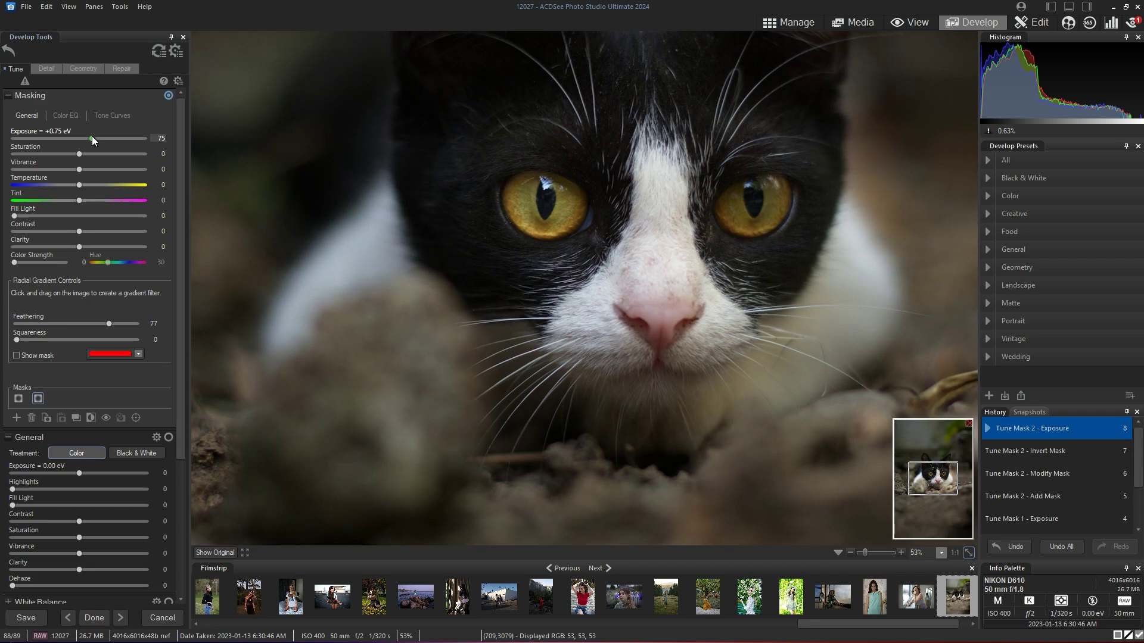
left_click_drag(80, 169, 88, 169)
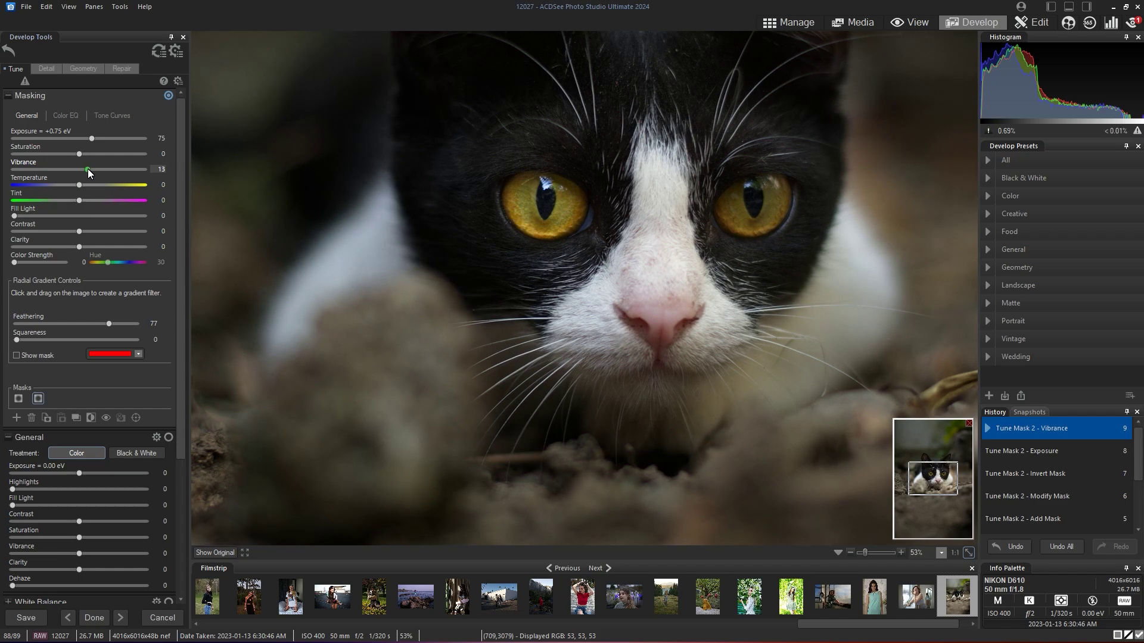
left_click_drag(81, 246, 100, 247)
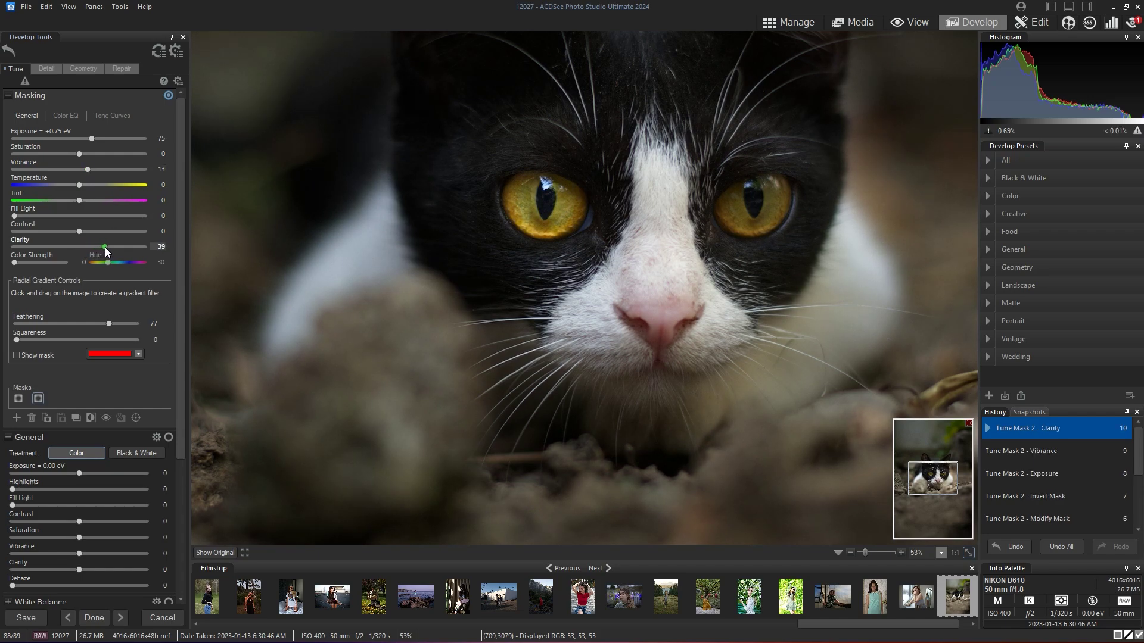
left_click_drag(104, 248, 103, 247)
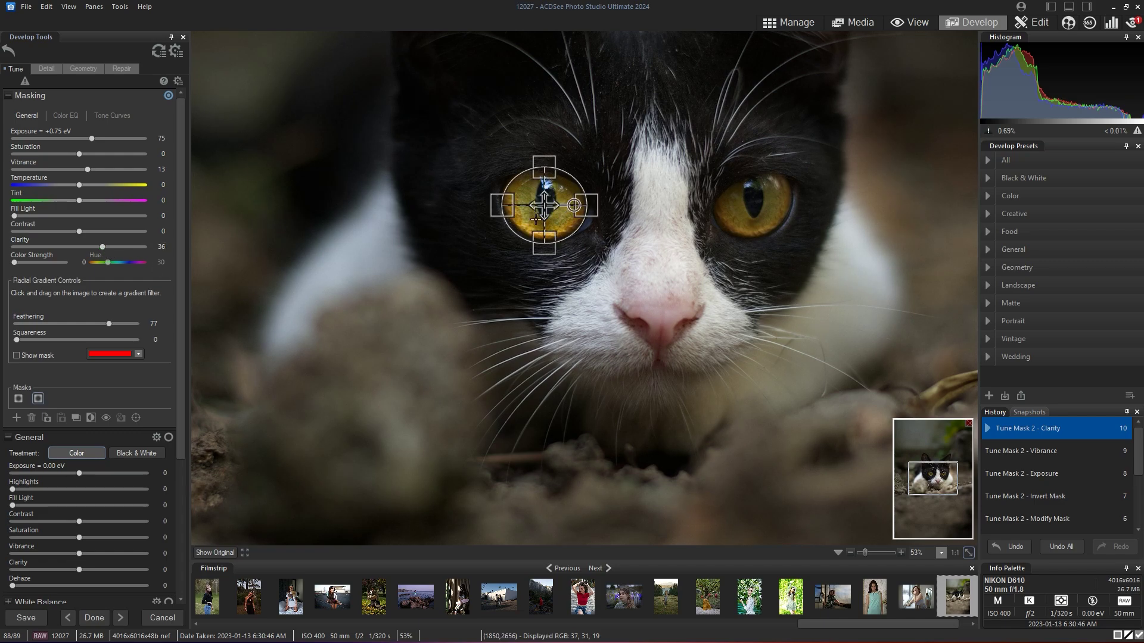
left_click(232, 553)
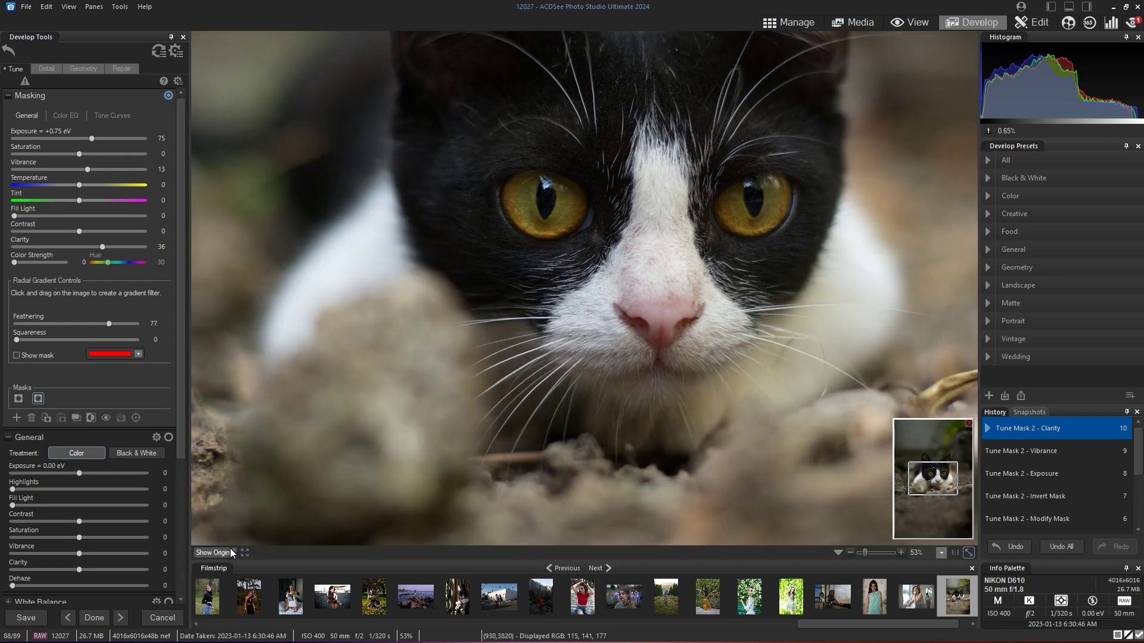
left_click(233, 553)
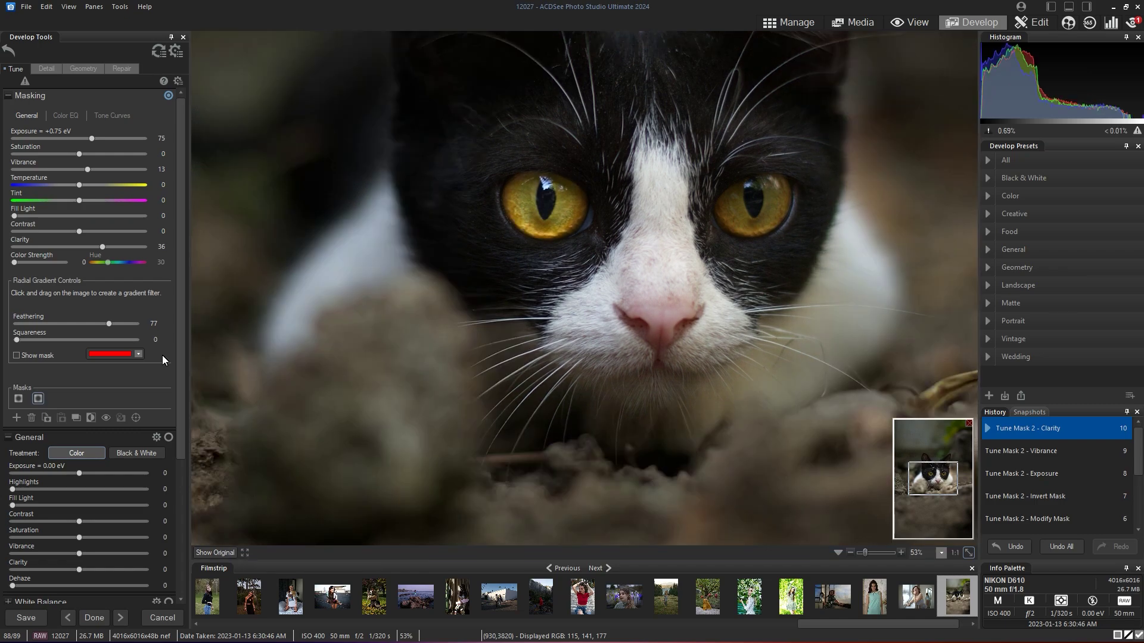
- Duplicate the eye mask, delete the duplicate, and bring up the mask type list
left_click(91, 137)
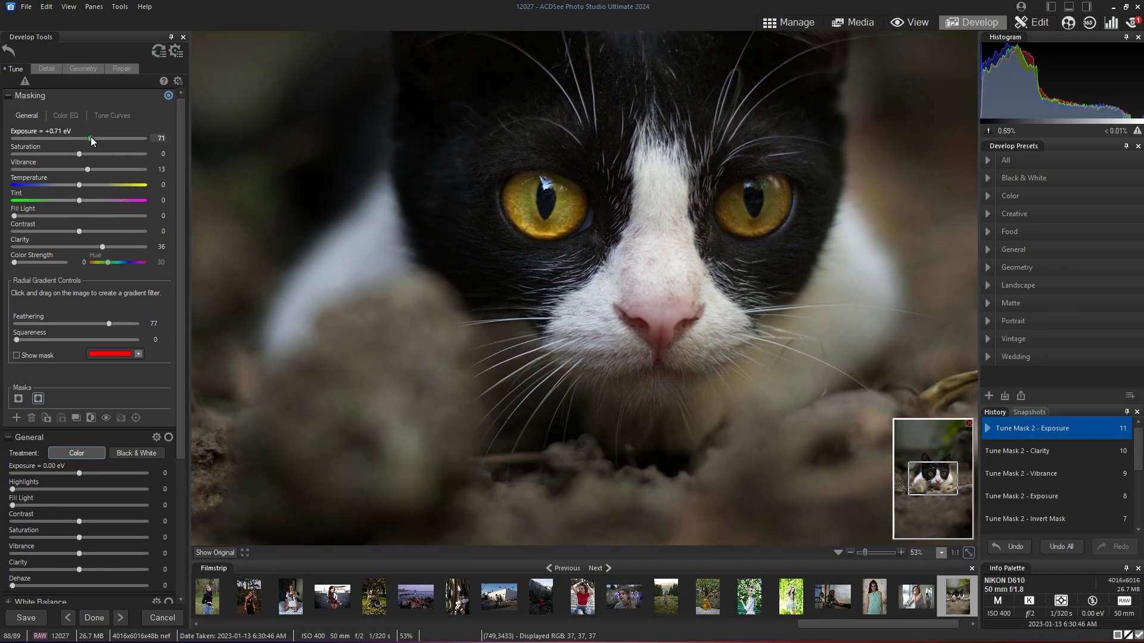
left_click(32, 418)
left_click(33, 420)
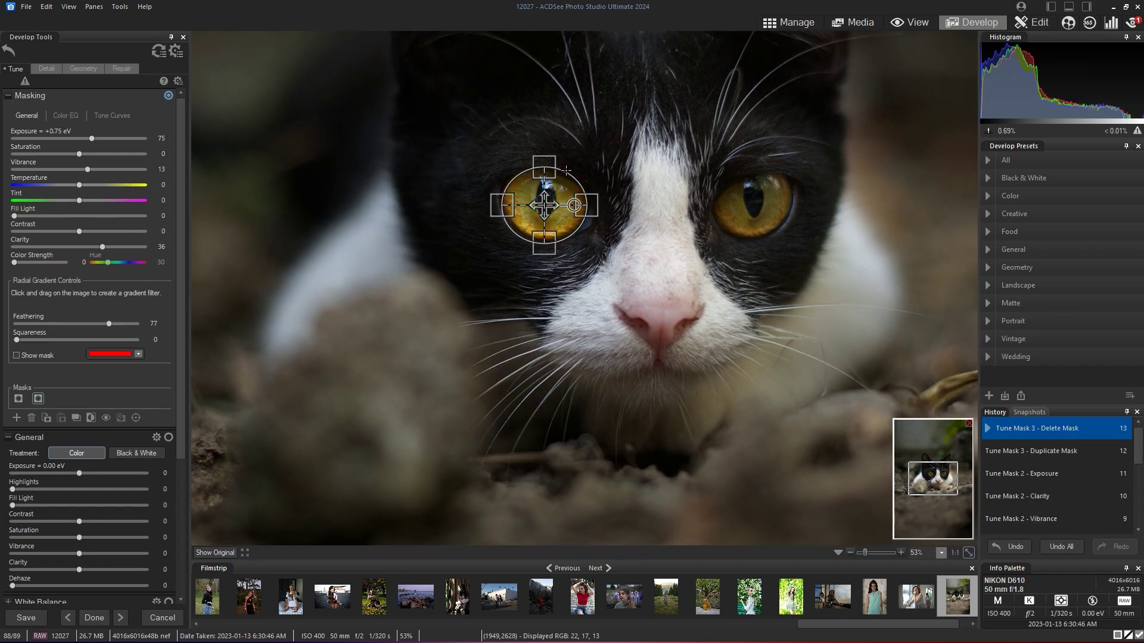
left_click(16, 420)
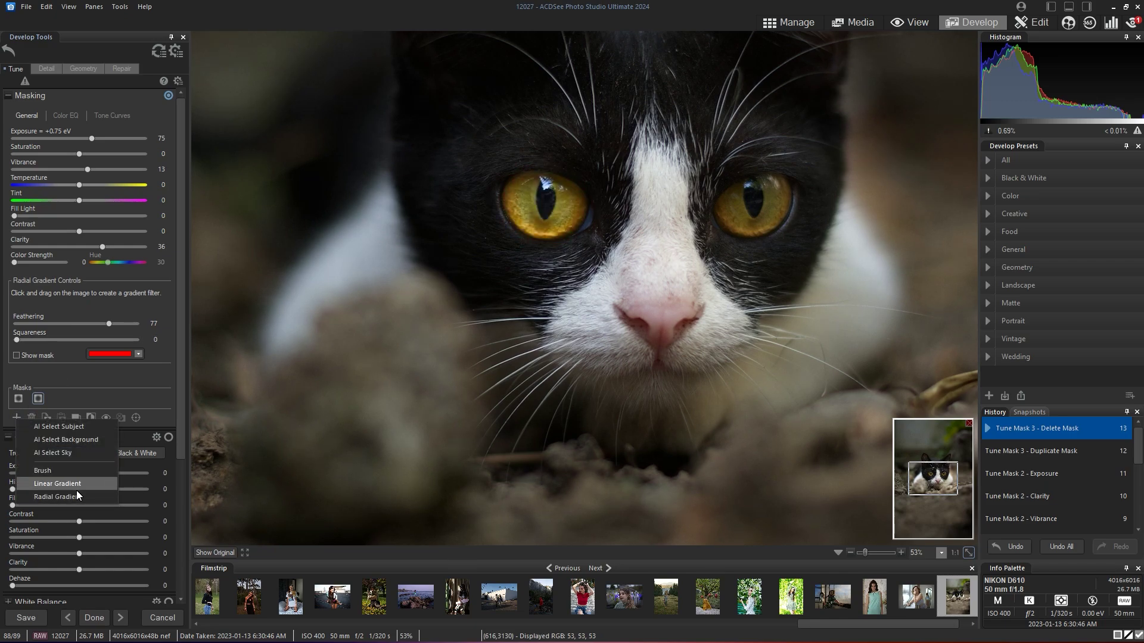
- Add a third radial gradient and fit it tightly over the right-hand eye
left_click(48, 499)
left_click_drag(268, 291, 458, 290)
left_click_drag(718, 292, 709, 291)
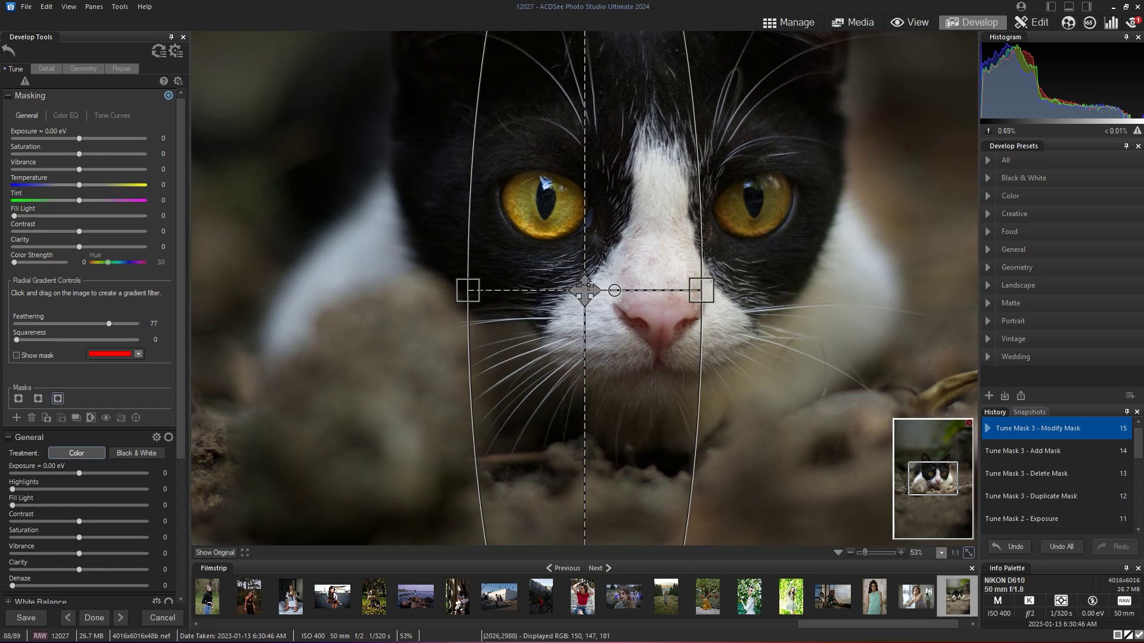
left_click_drag(584, 291, 652, 534)
left_click_drag(653, 47, 669, 356)
left_click_drag(652, 534, 758, 196)
left_click_drag(880, 196, 816, 203)
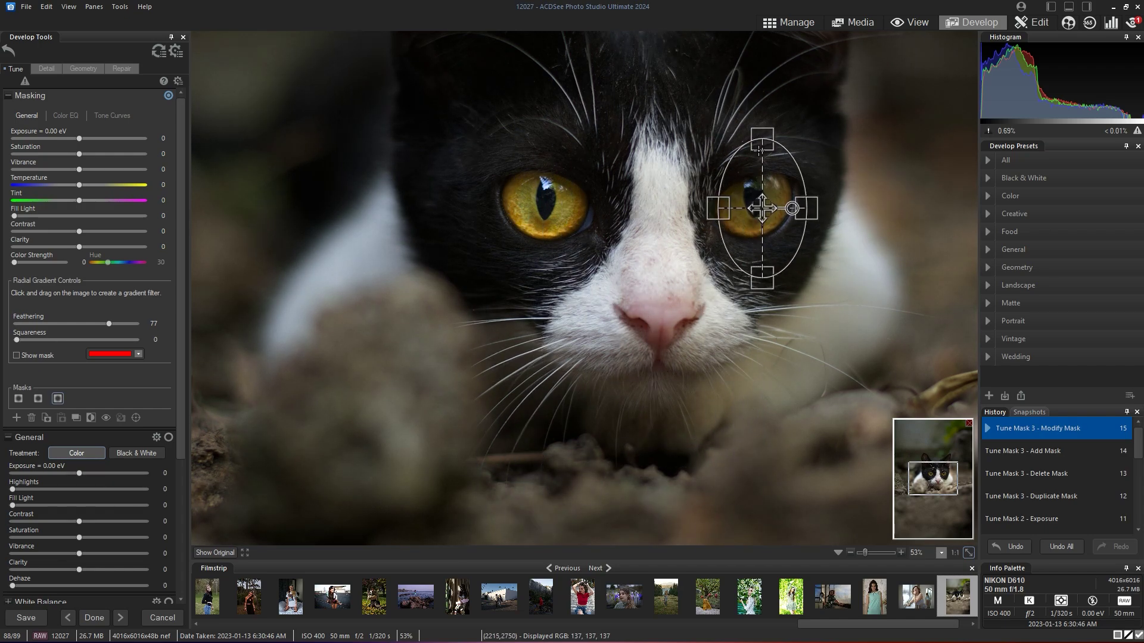
left_click_drag(758, 143, 758, 178)
left_click_drag(813, 206, 807, 196)
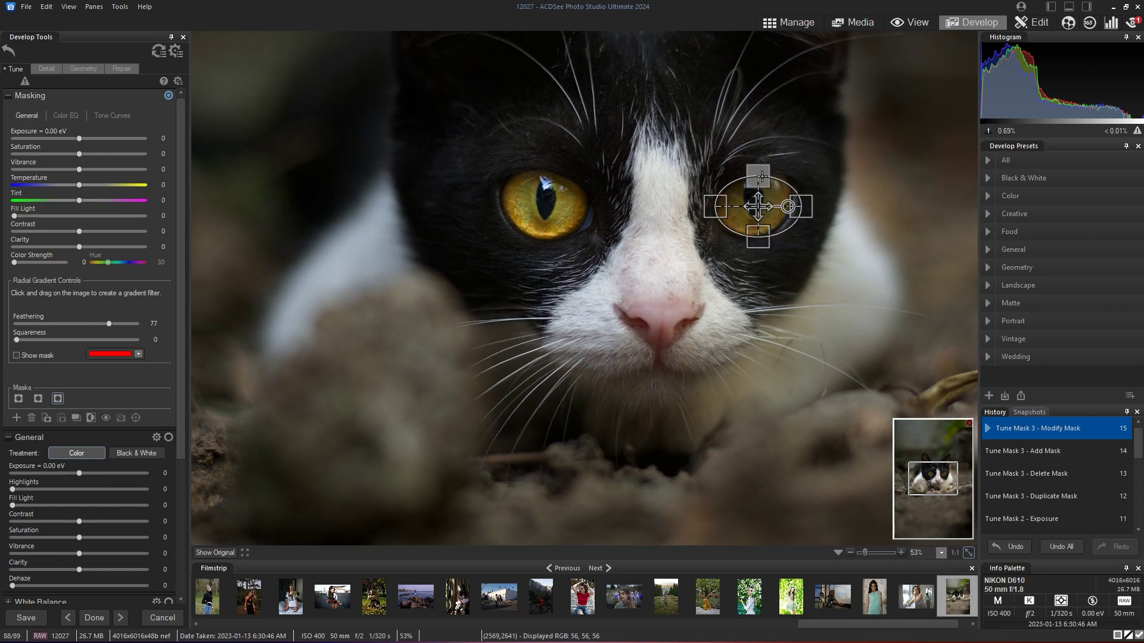
- Invert the mask and set exposure +0.60 eV, vibrance 10, clarity 12, contrast 6 for the eye
left_click(55, 355)
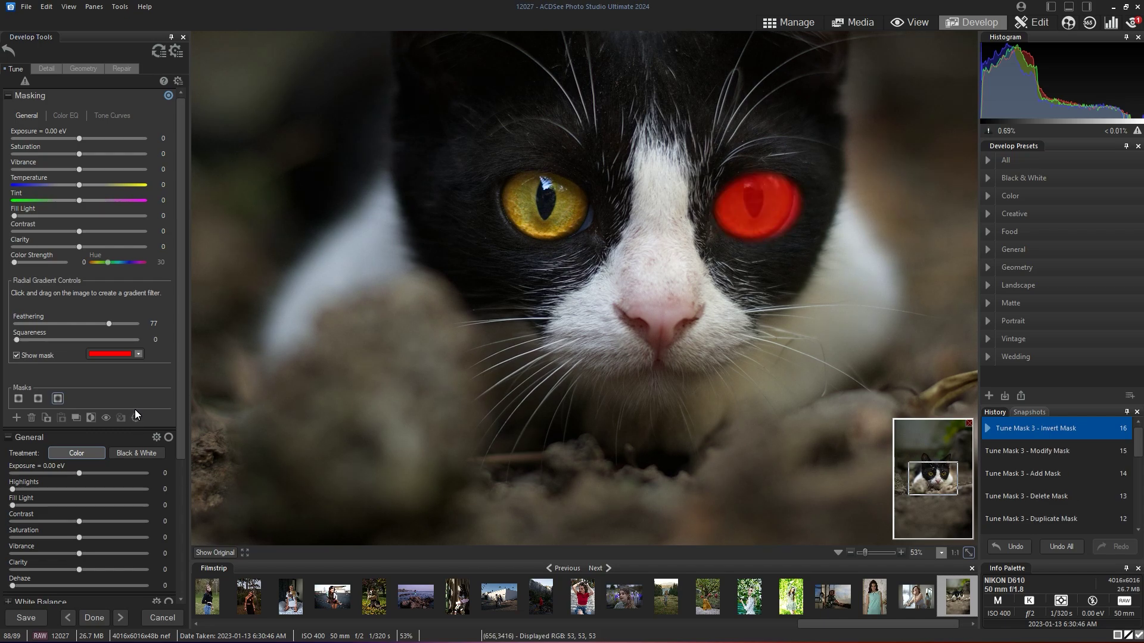
left_click(17, 356)
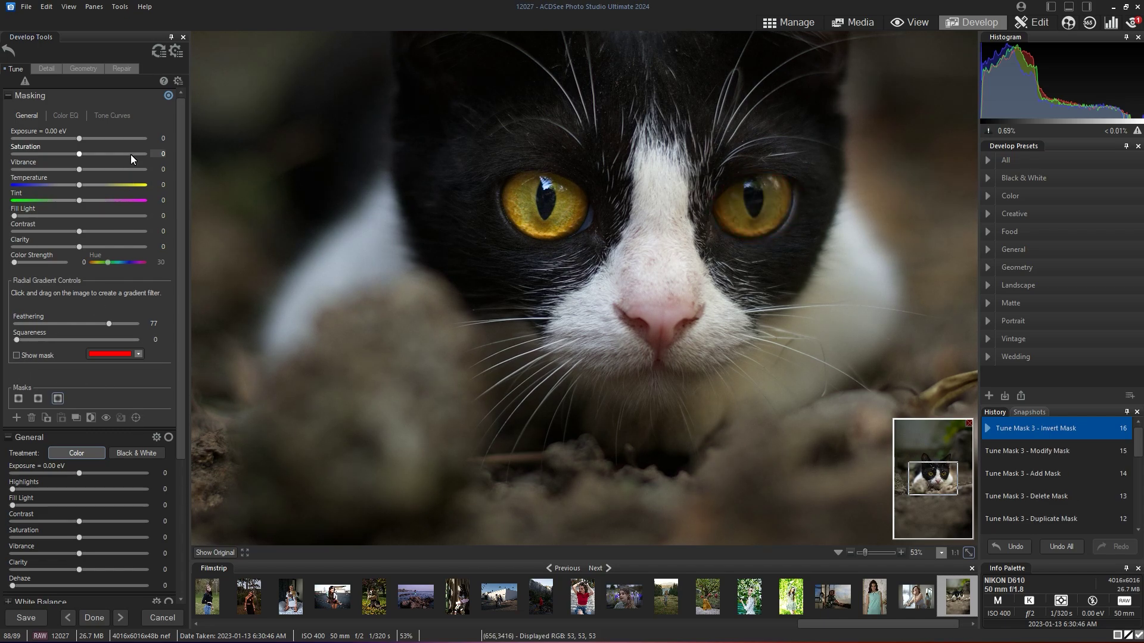
left_click_drag(80, 138, 88, 139)
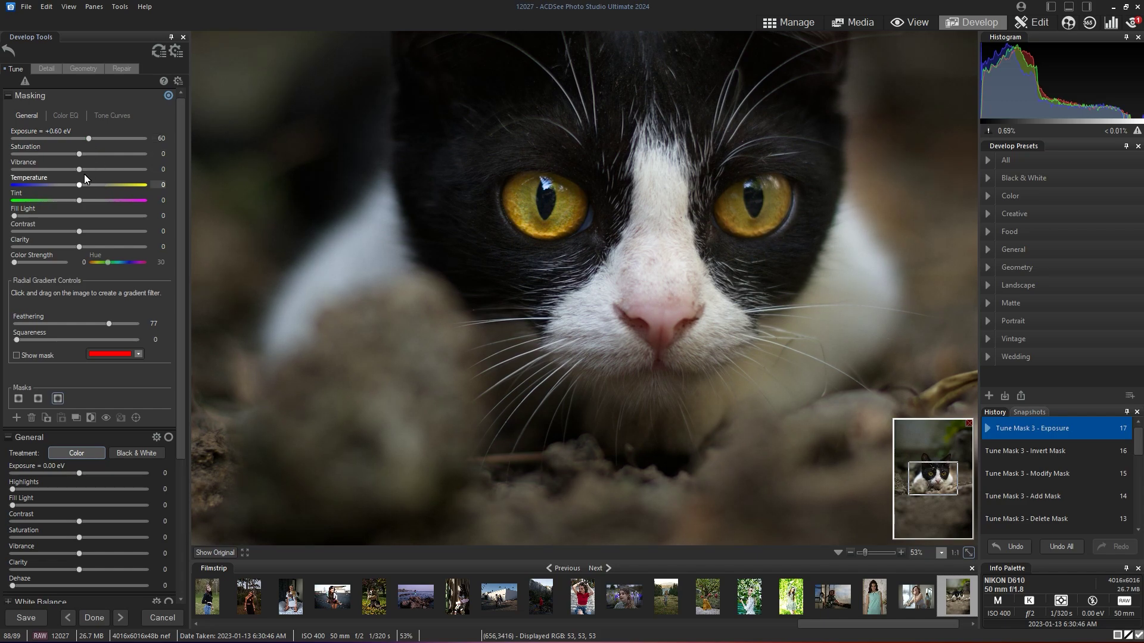
left_click_drag(79, 169, 85, 168)
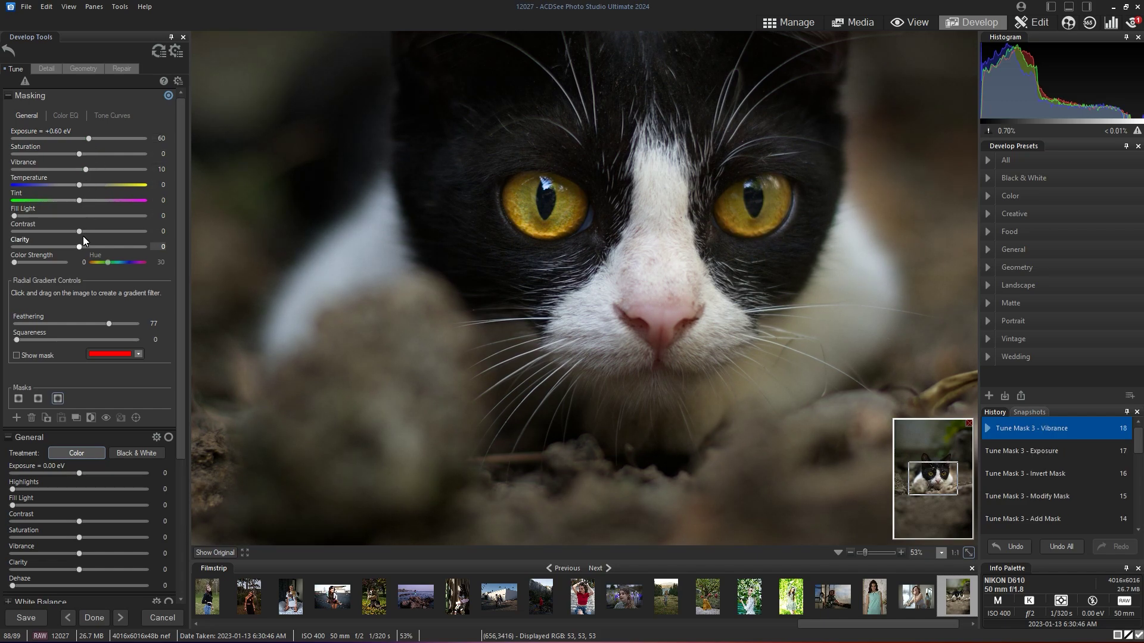
left_click_drag(81, 245, 83, 230)
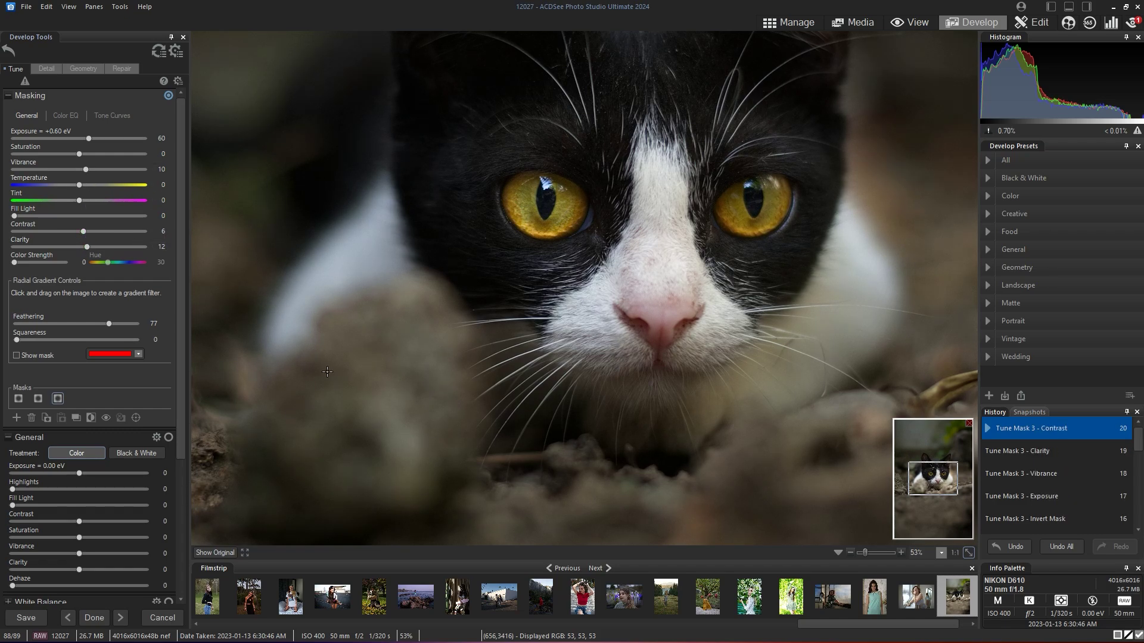
left_click(969, 553)
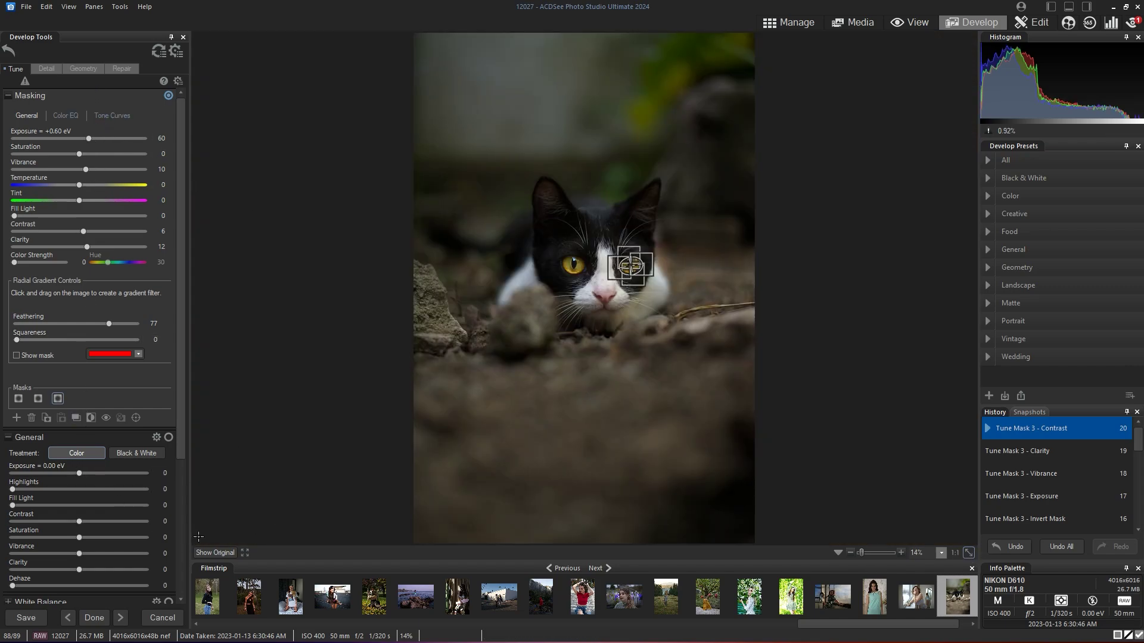
left_click(215, 553)
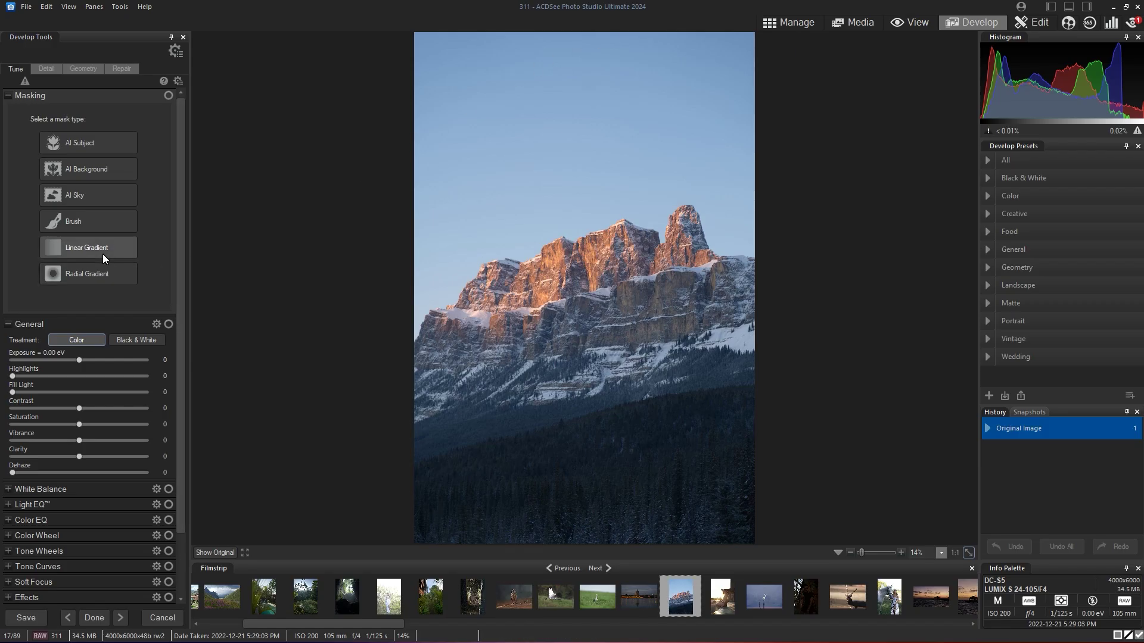
- Add a linear gradient over the sky at -1.59 eV exposure and move it higher above the peaks
left_click(103, 254)
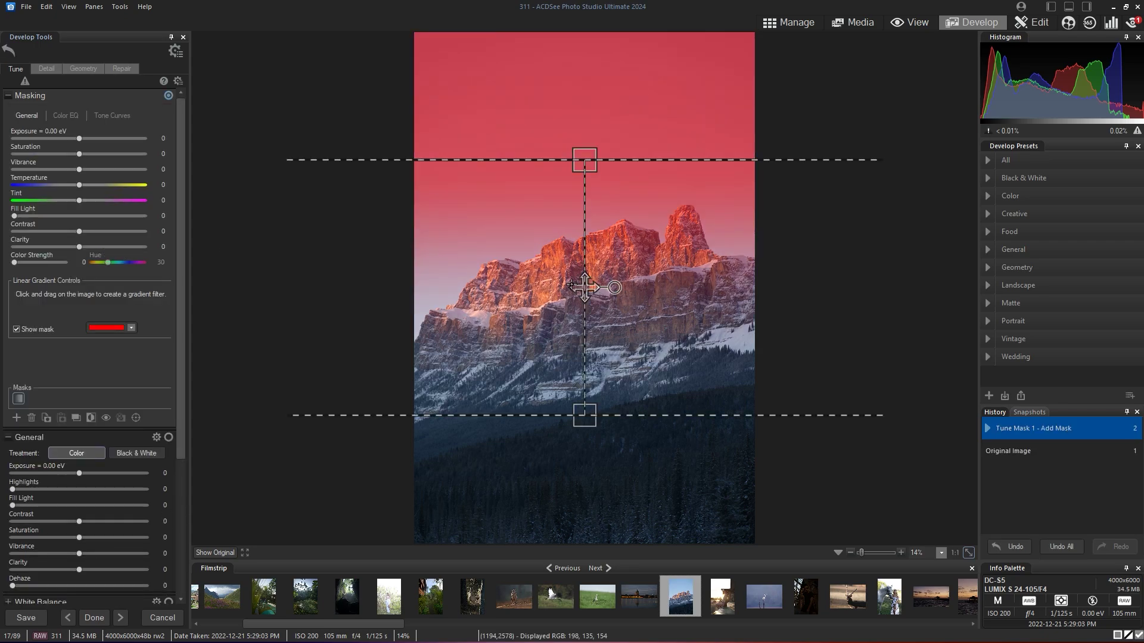
left_click_drag(585, 287, 588, 244)
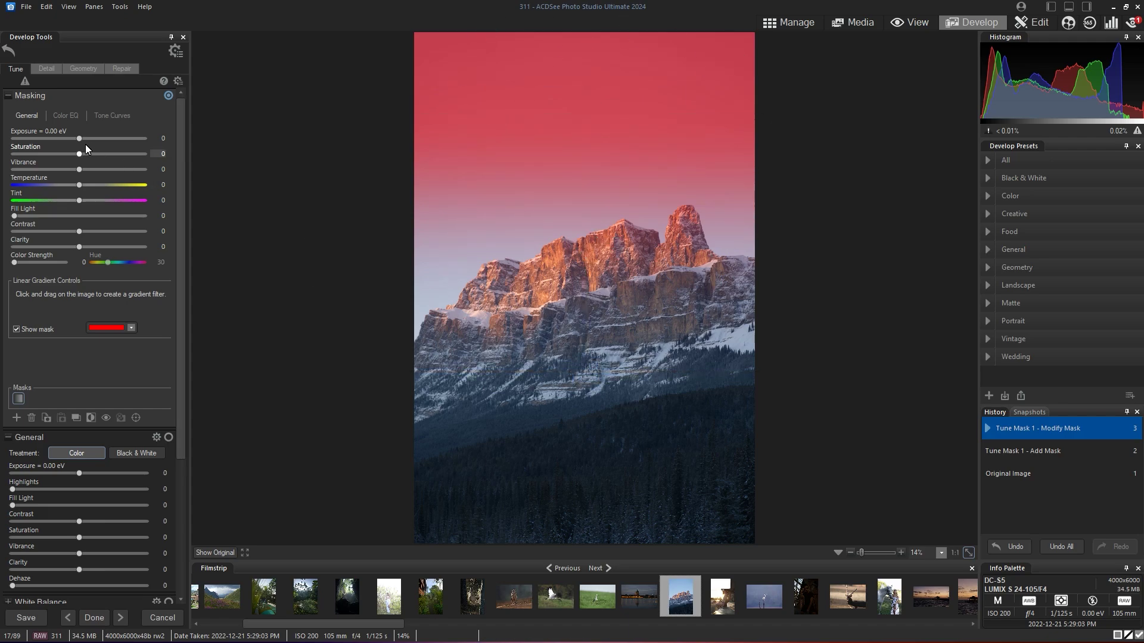
left_click_drag(79, 138, 53, 139)
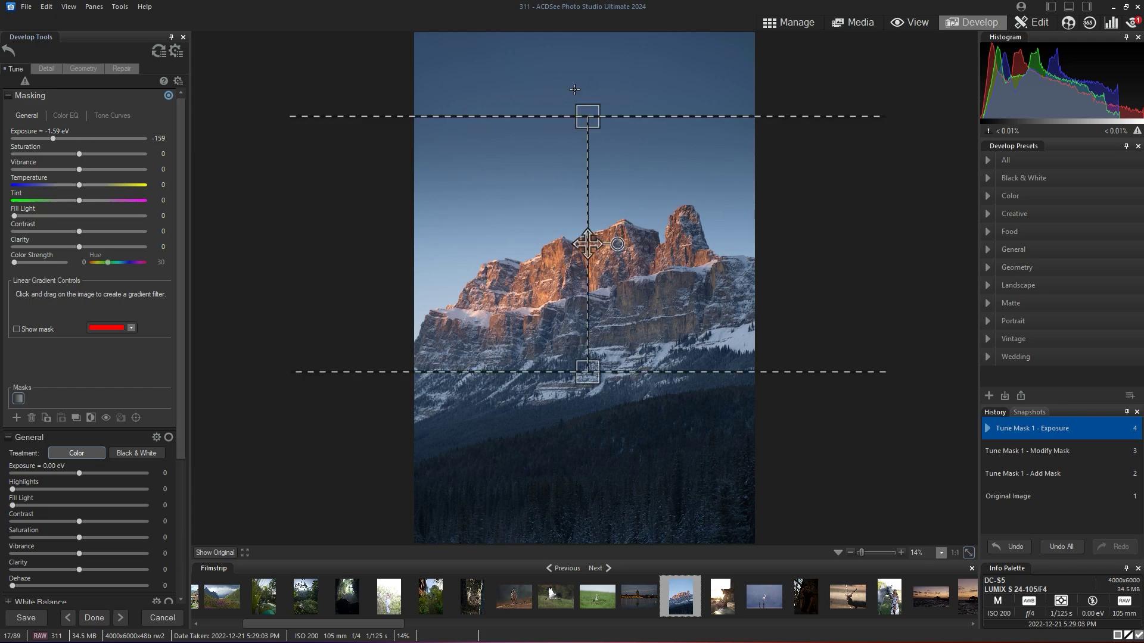
left_click(220, 553)
left_click(221, 554)
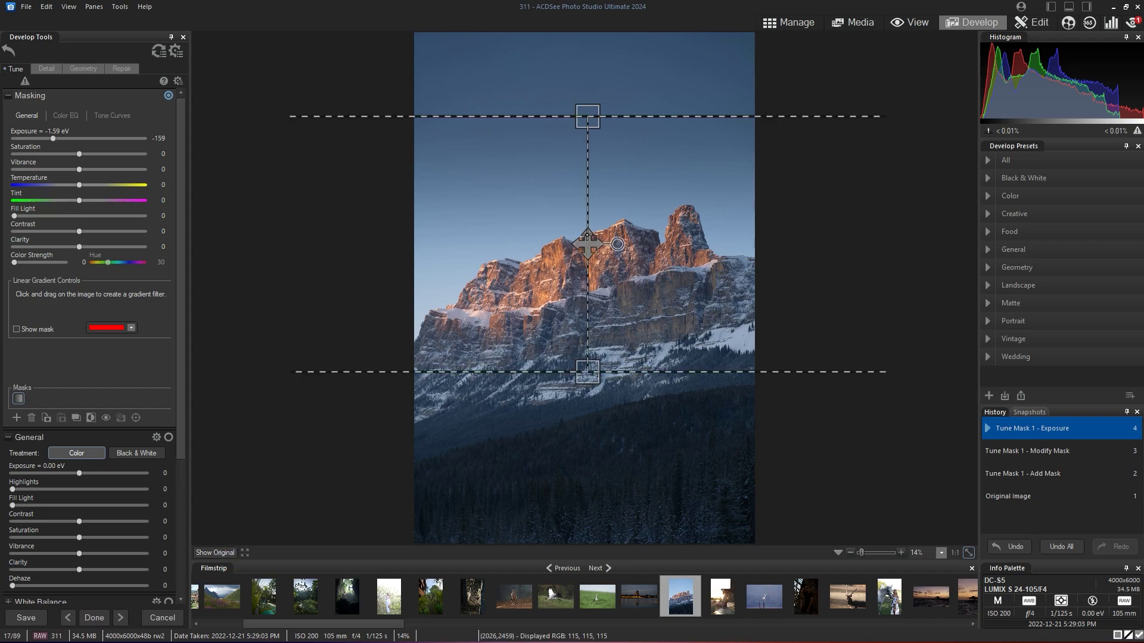
left_click_drag(584, 253, 590, 209)
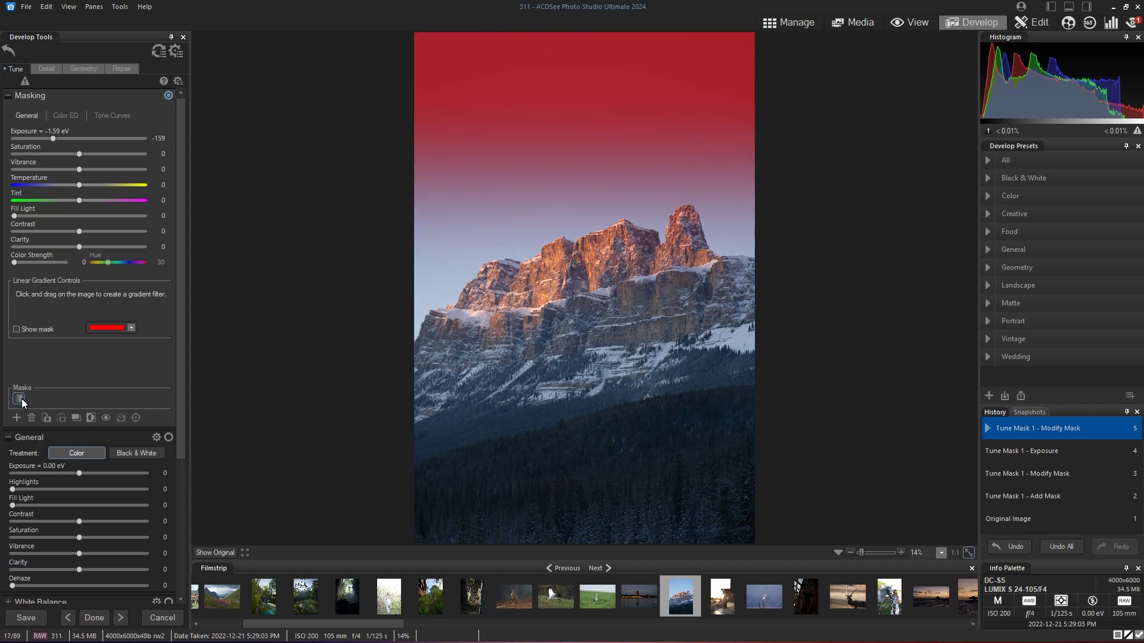
- Add a second linear gradient mask, flip it over the foreground trees, and lower its exposure slightly
left_click(17, 418)
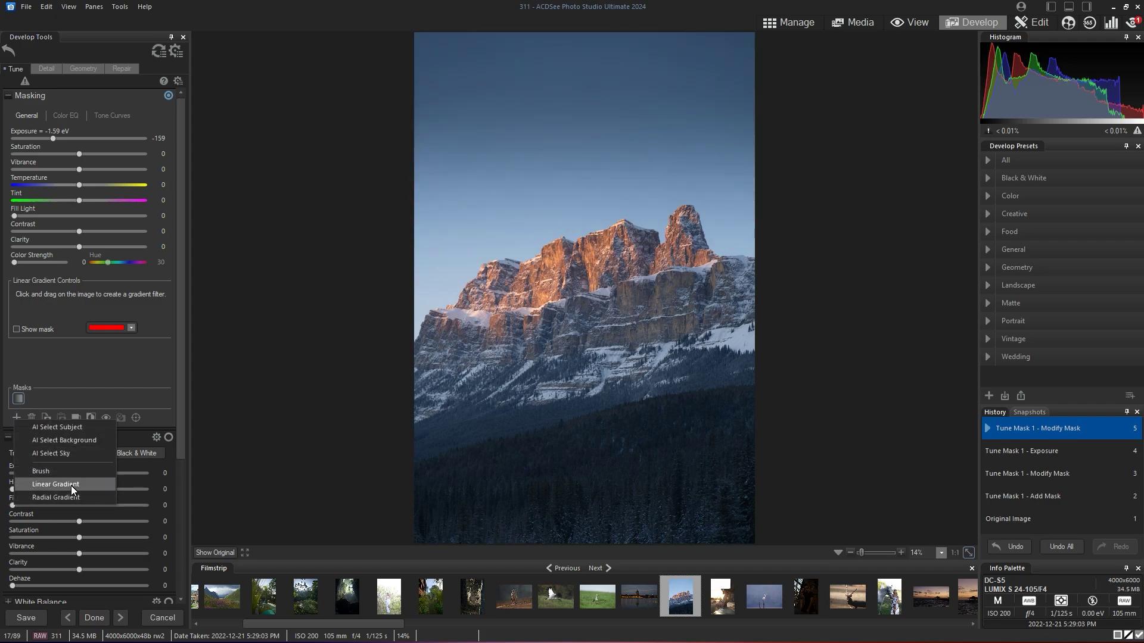
left_click(70, 485)
left_click(17, 328)
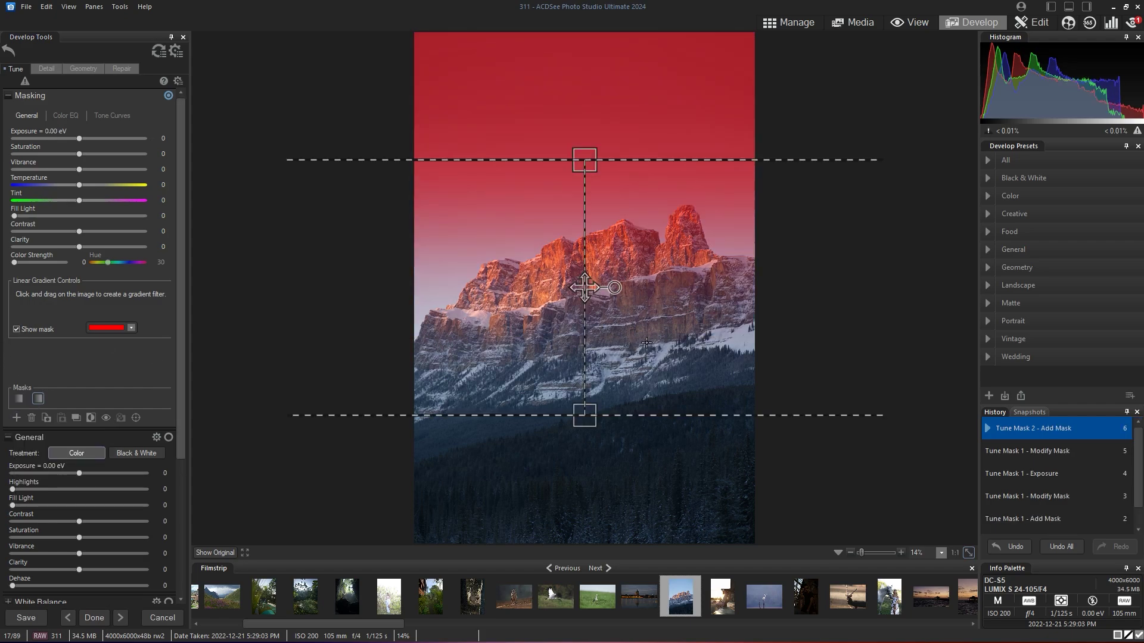
left_click_drag(614, 288, 587, 386)
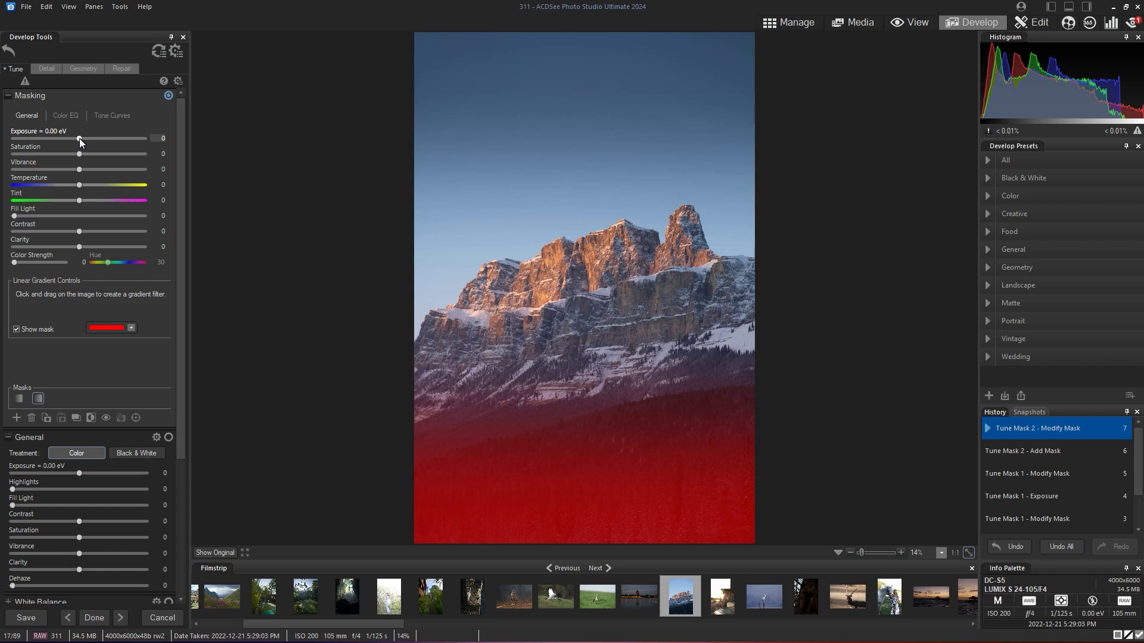
mouse_move(80, 141)
left_mouse_down()
mouse_move(46, 141)
mouse_move(78, 141)
left_mouse_up()
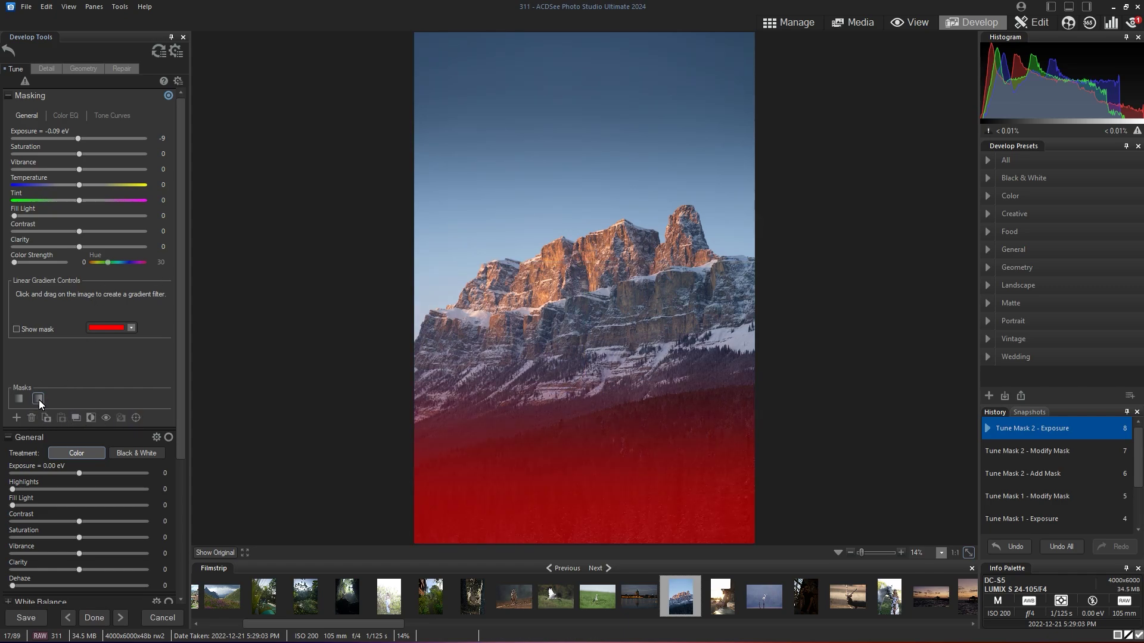
- Replace the linear Mask 2 with a radial gradient, flattened and tilted over the treeline
left_click(31, 417)
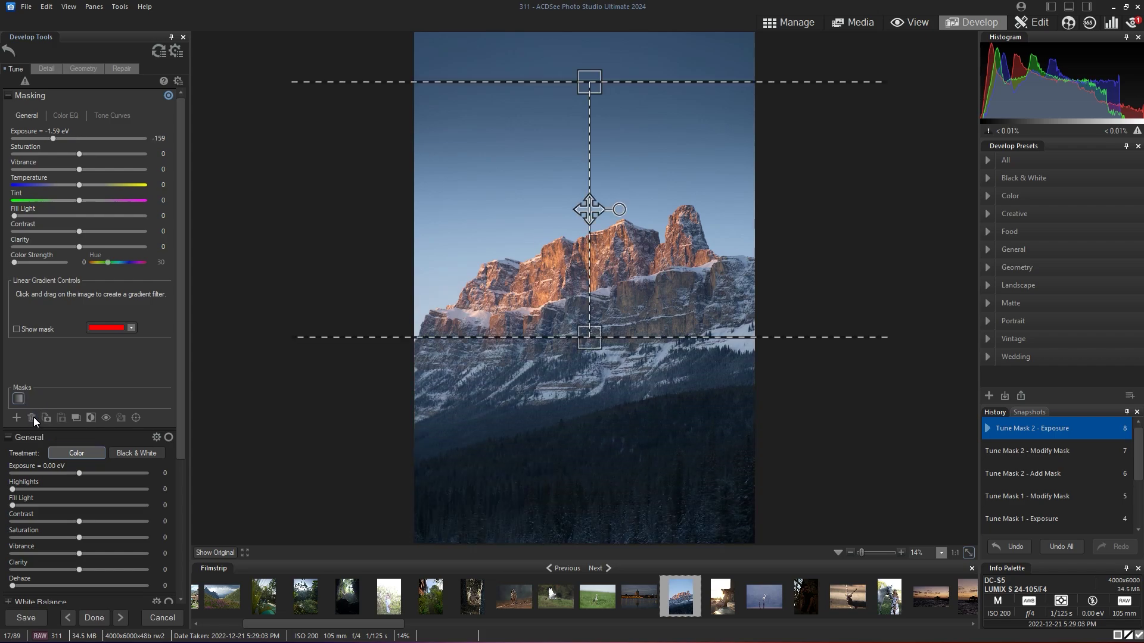
left_click(16, 419)
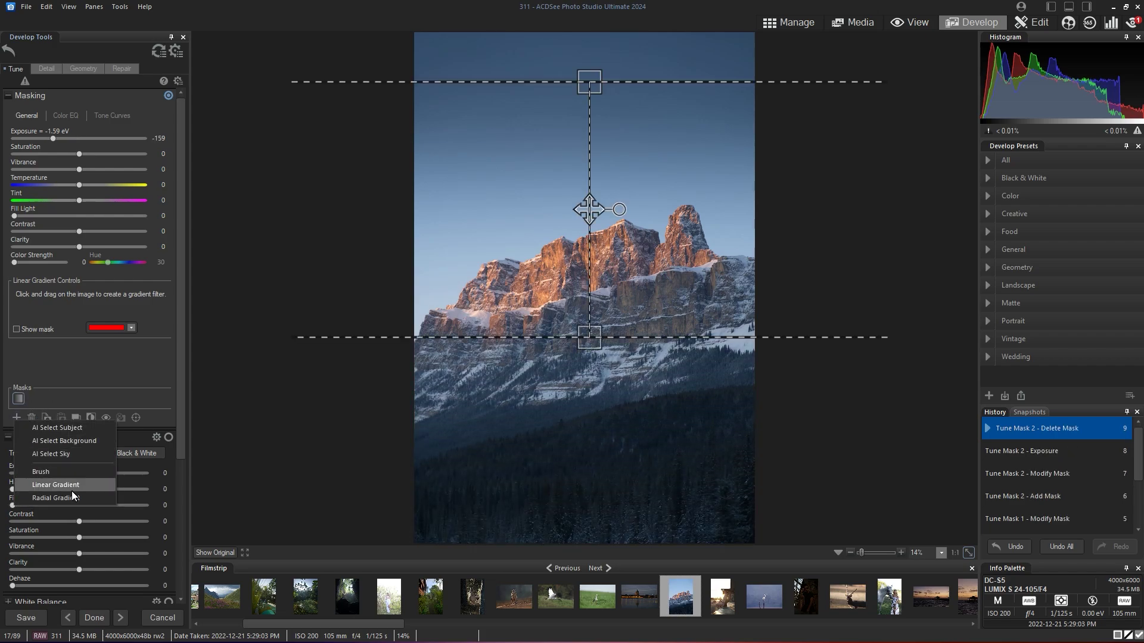
left_click(42, 494)
left_click_drag(499, 288, 415, 287)
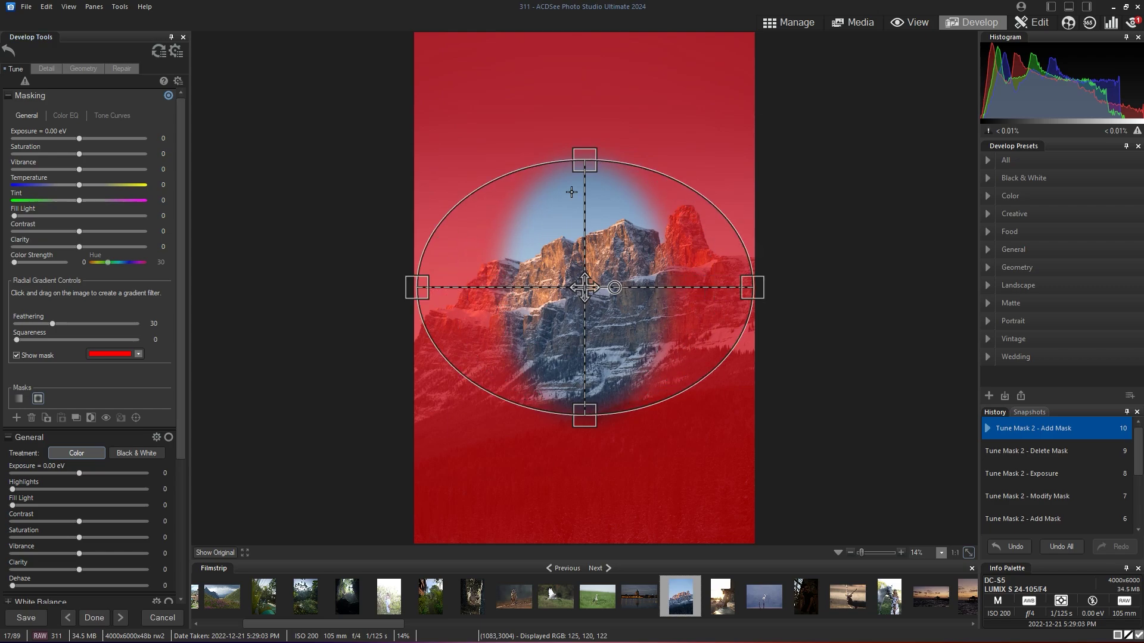
left_click_drag(584, 416, 585, 358)
left_click_drag(507, 293, 507, 415)
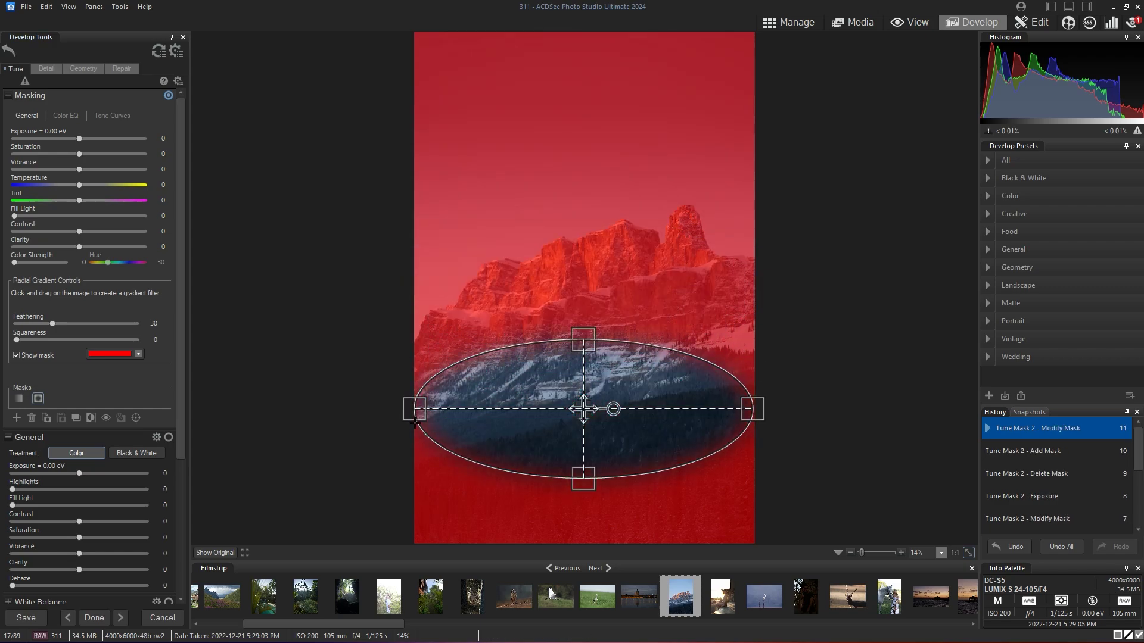
left_click_drag(613, 410, 611, 406)
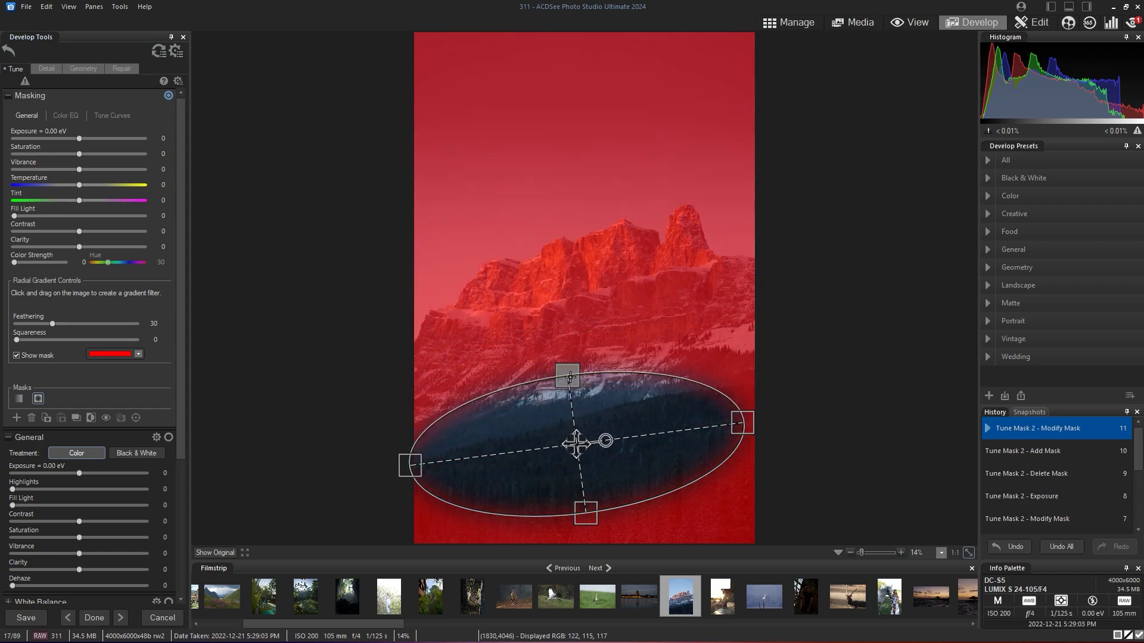
left_click_drag(570, 376, 584, 404)
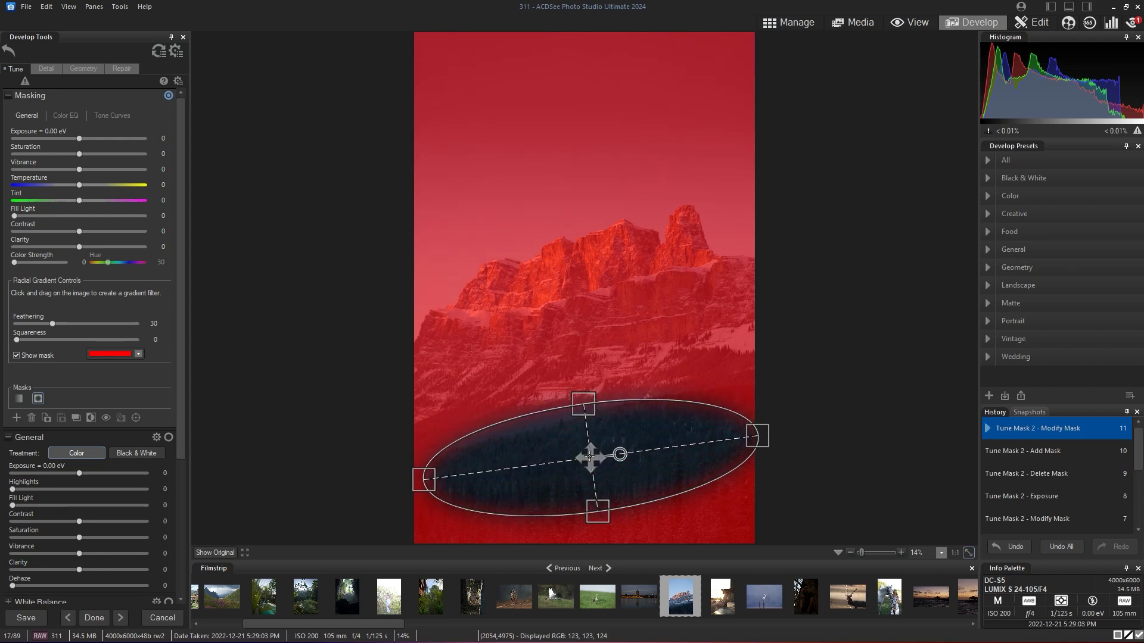
- Invert the oval mask, stretch it across the trees, and feather its edge to 53
left_click(90, 418)
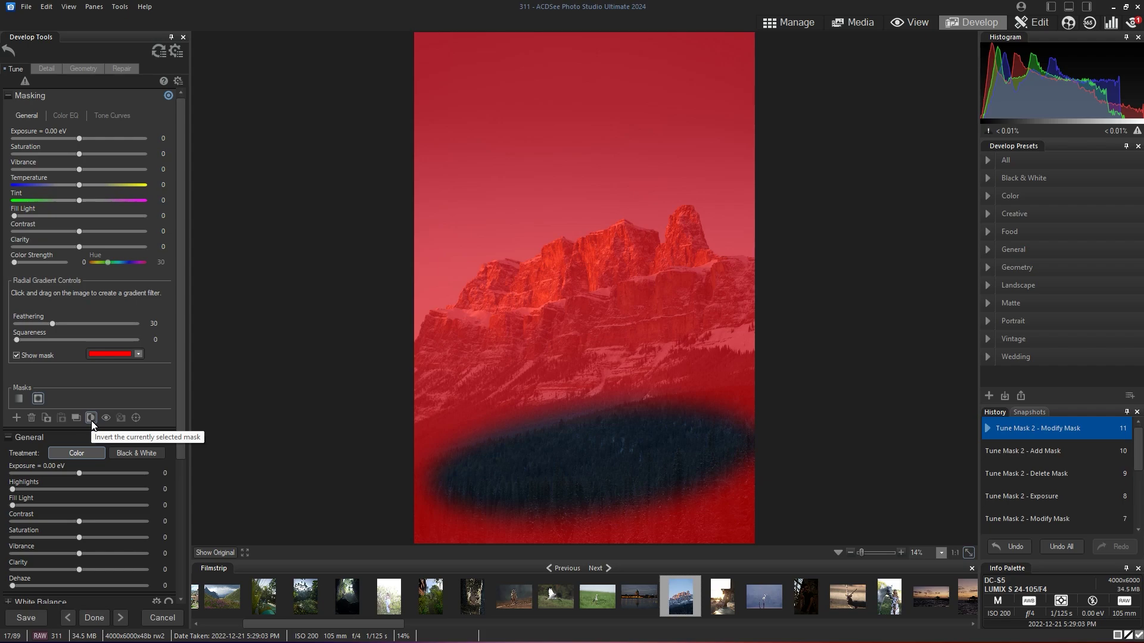
left_click(91, 418)
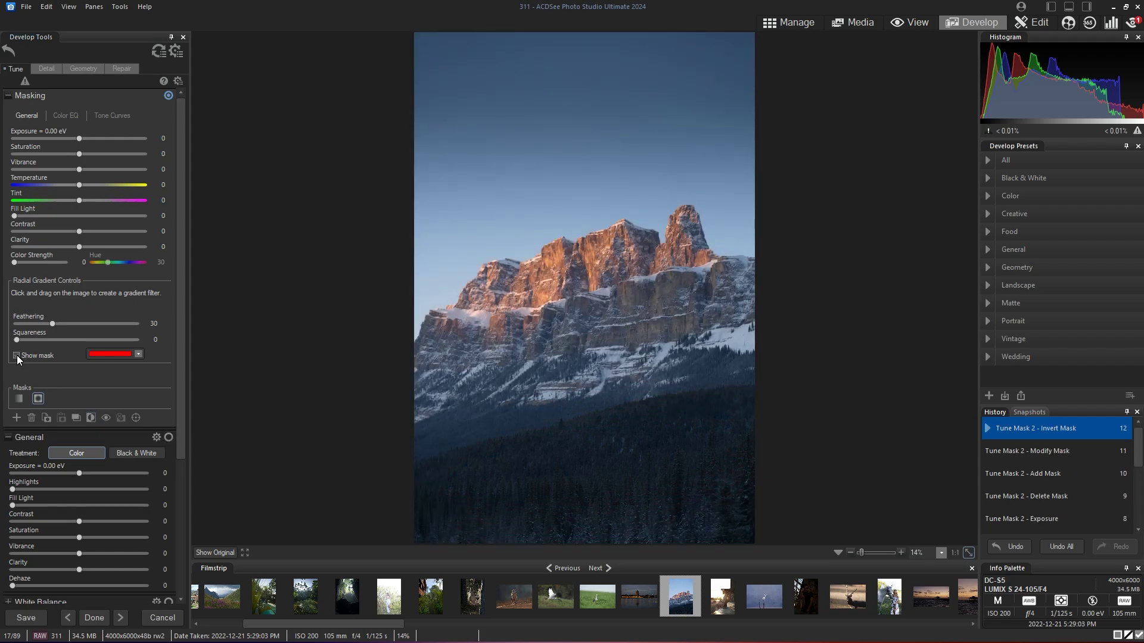
left_click(16, 355)
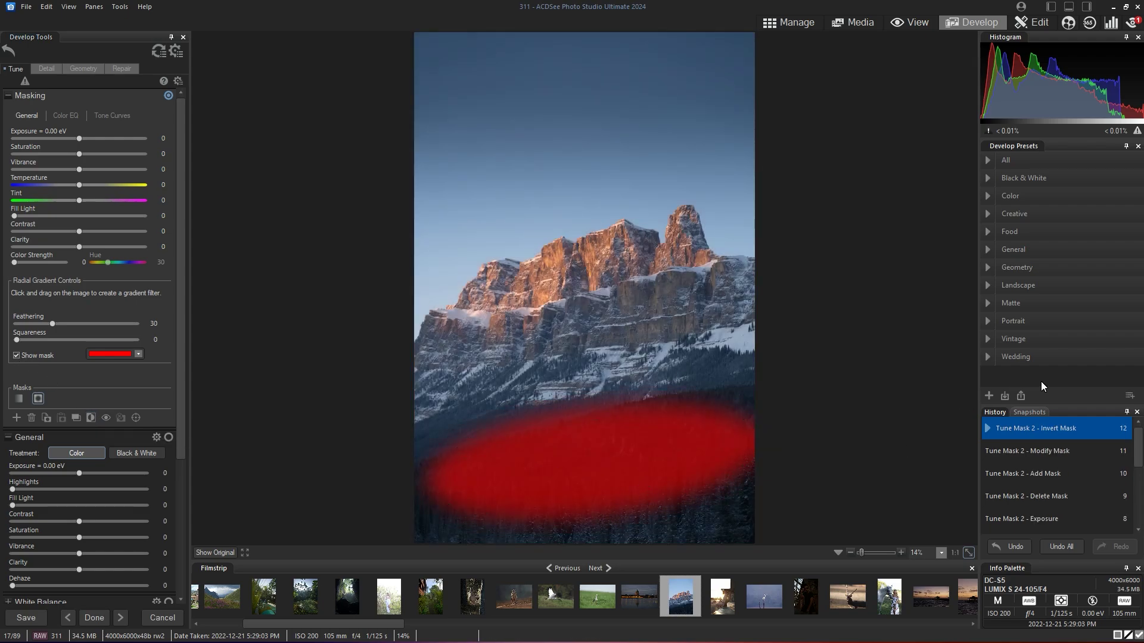
left_click_drag(426, 484, 411, 483)
left_click_drag(772, 439, 791, 435)
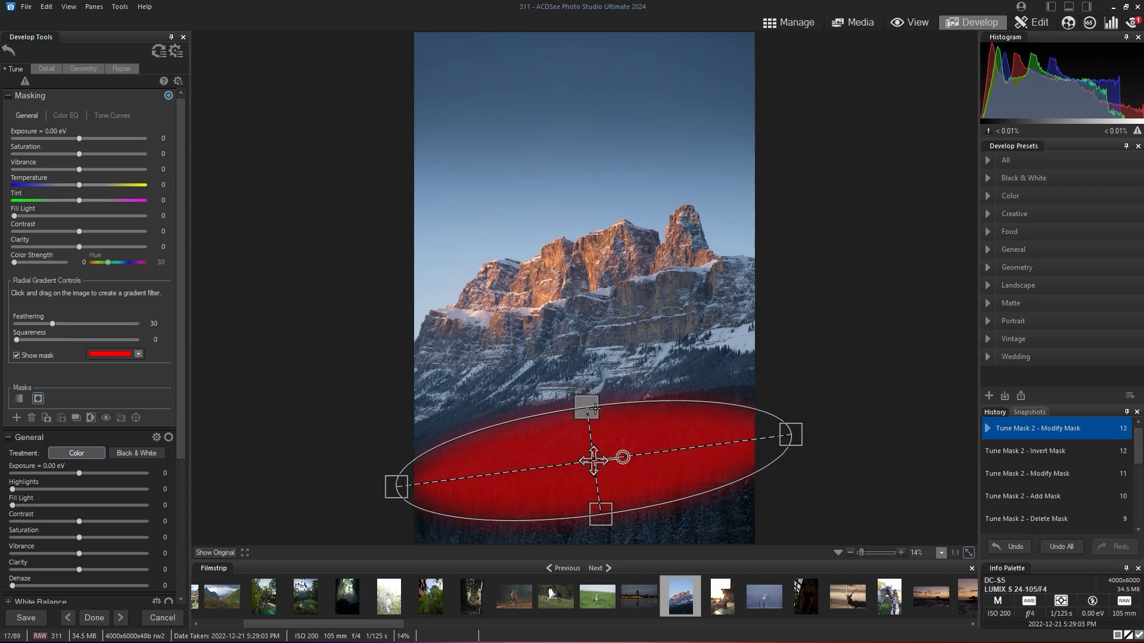
left_click_drag(586, 408, 586, 401)
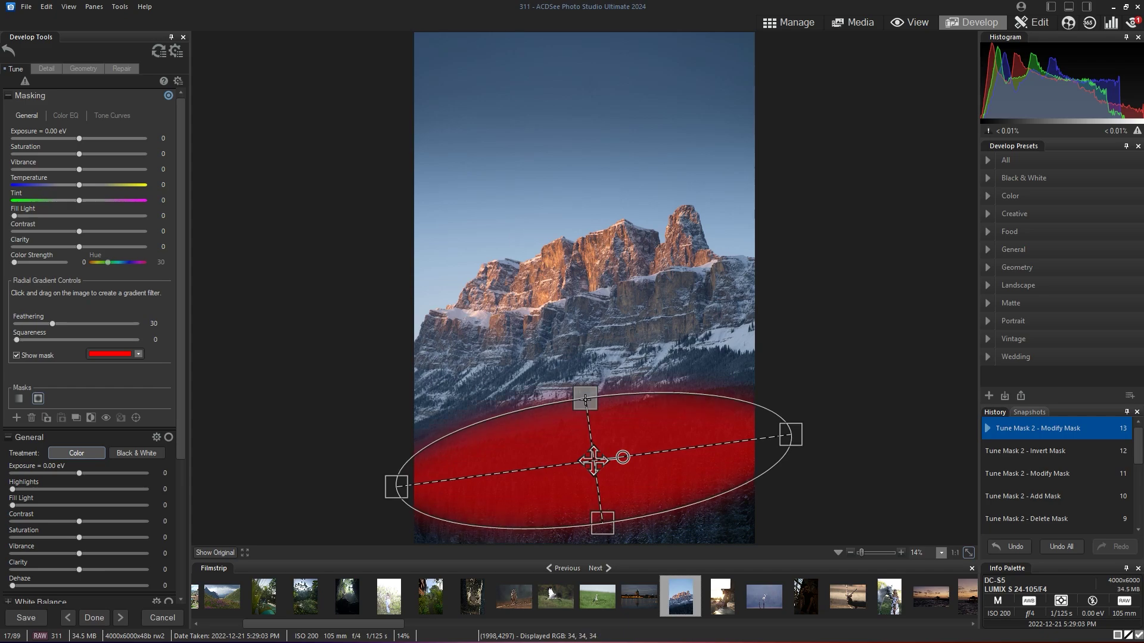
left_click_drag(53, 324, 81, 323)
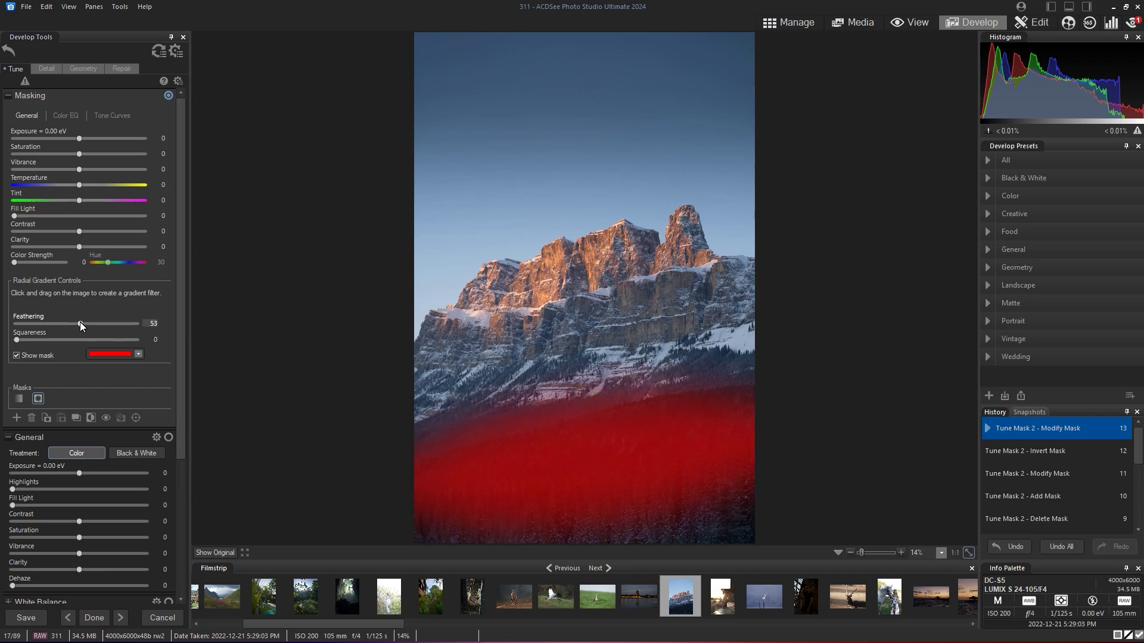
left_click_drag(593, 460, 598, 457)
- Darken the trees inside the oval to -1.41 eV and compare against the original
left_click_drag(78, 138, 58, 137)
left_click(17, 355)
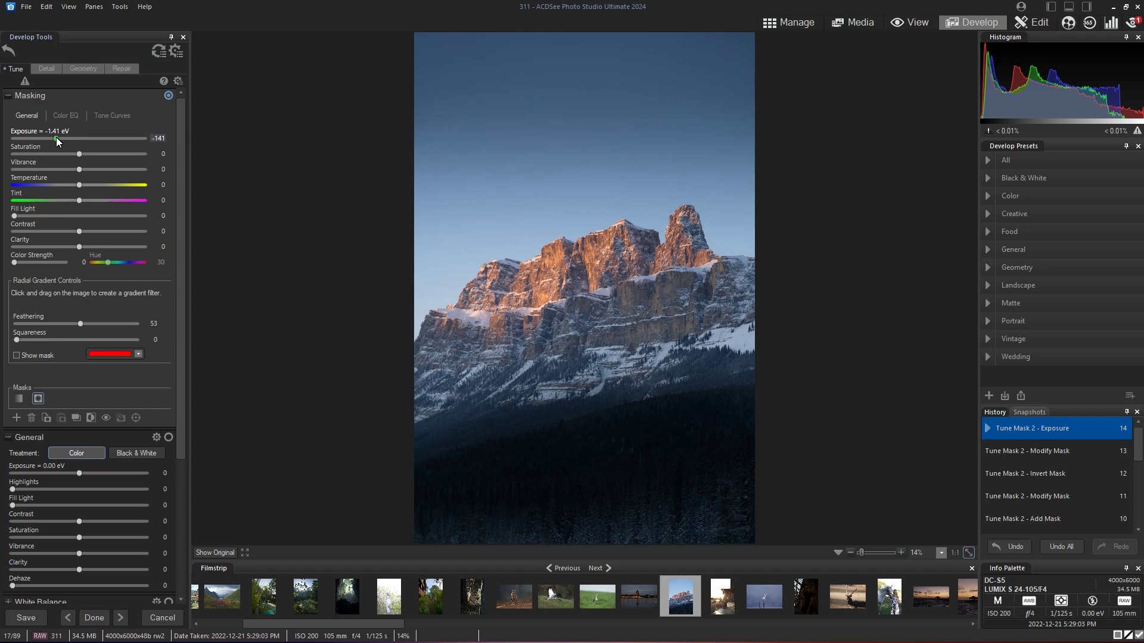
left_click(223, 556)
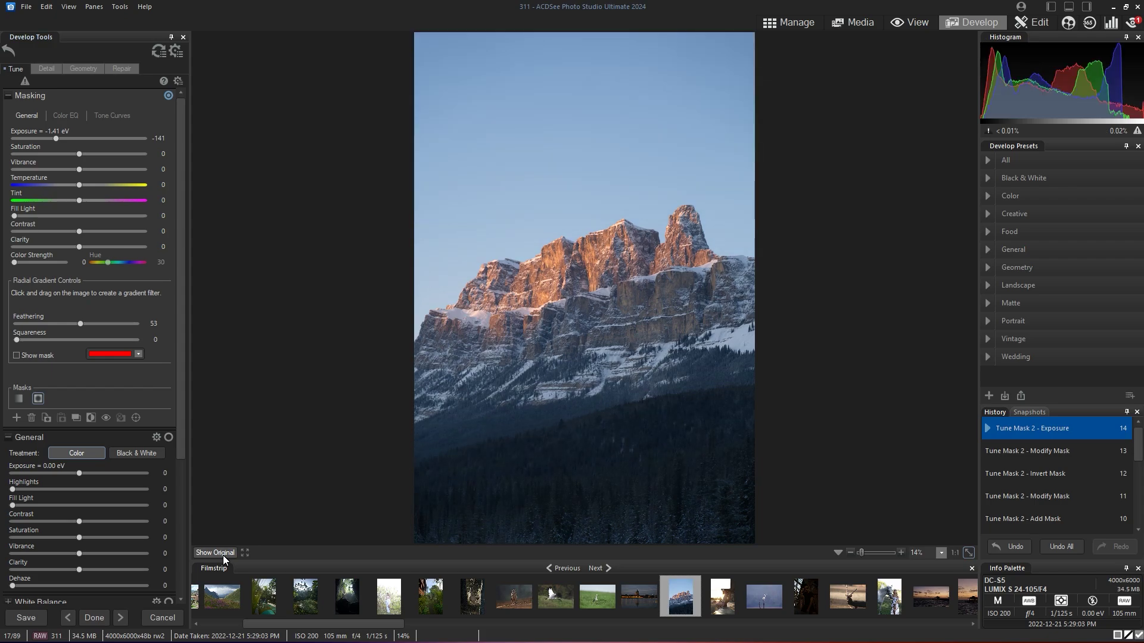
left_click_drag(223, 555, 222, 555)
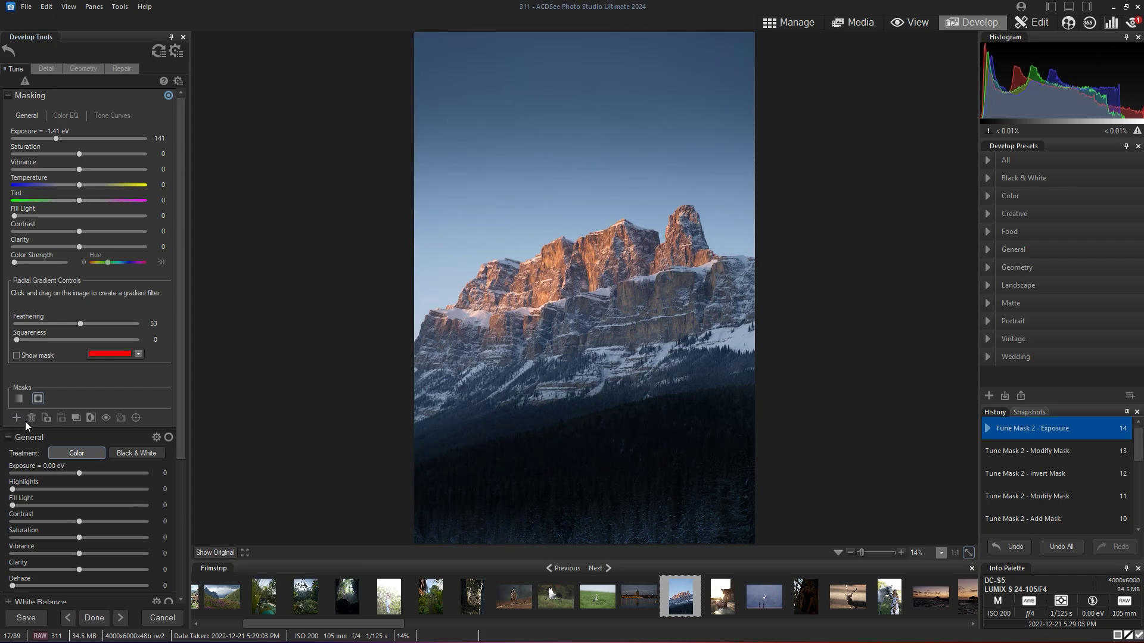
- Add a third radial mask, Tune Mask 3, placed over the sunlit peaks and inverted
mouse_move(548, 198)
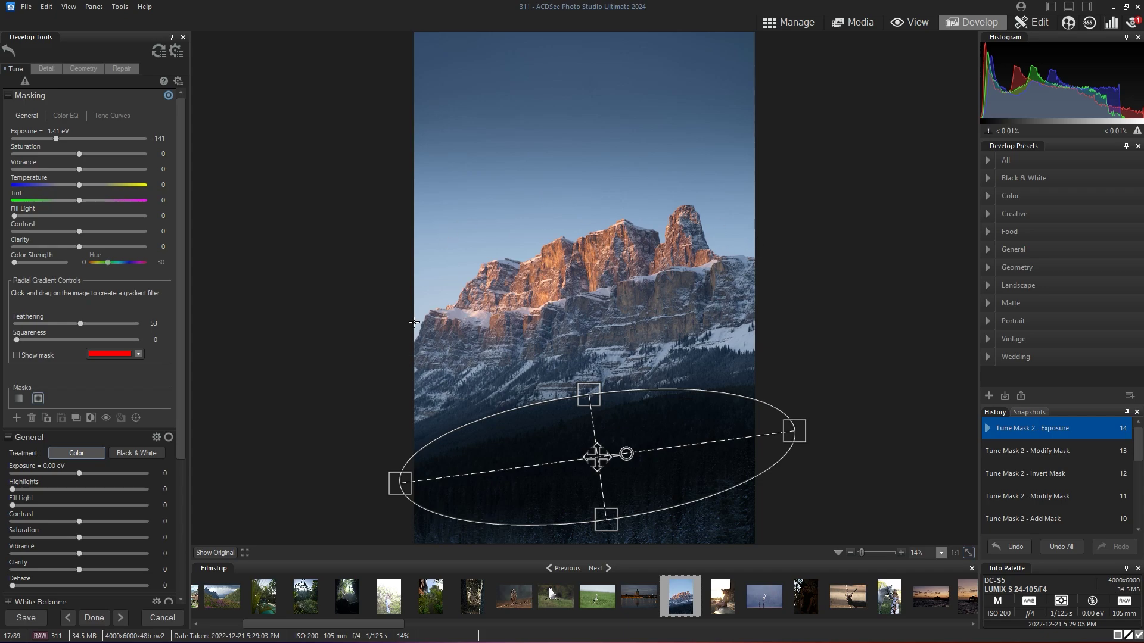
left_click(21, 417)
left_click(69, 488)
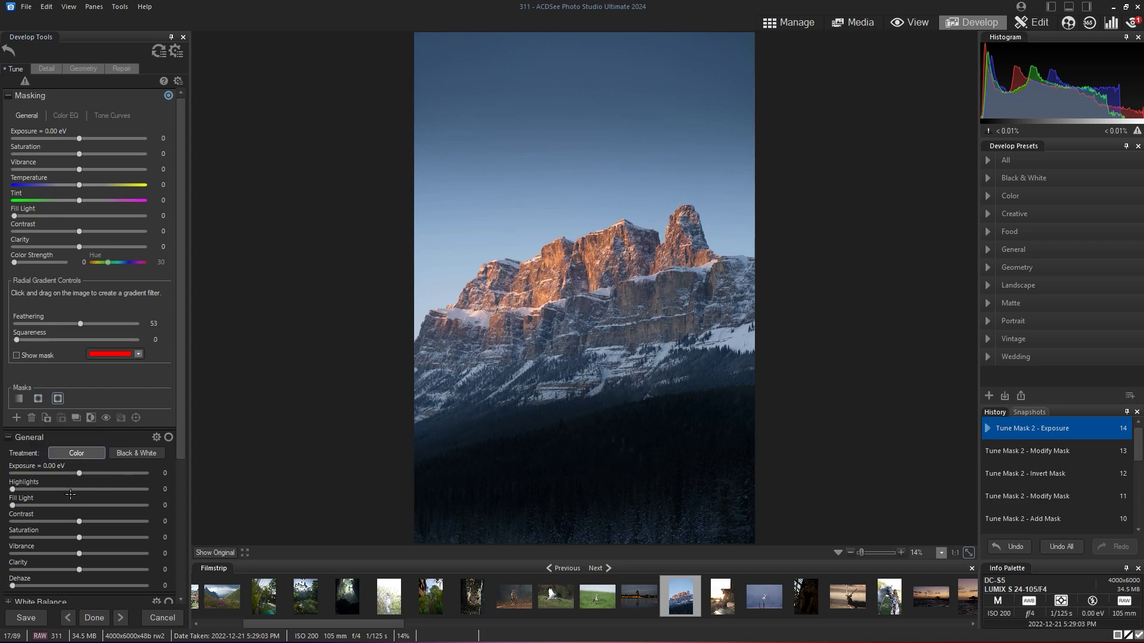
left_click_drag(492, 296, 416, 288)
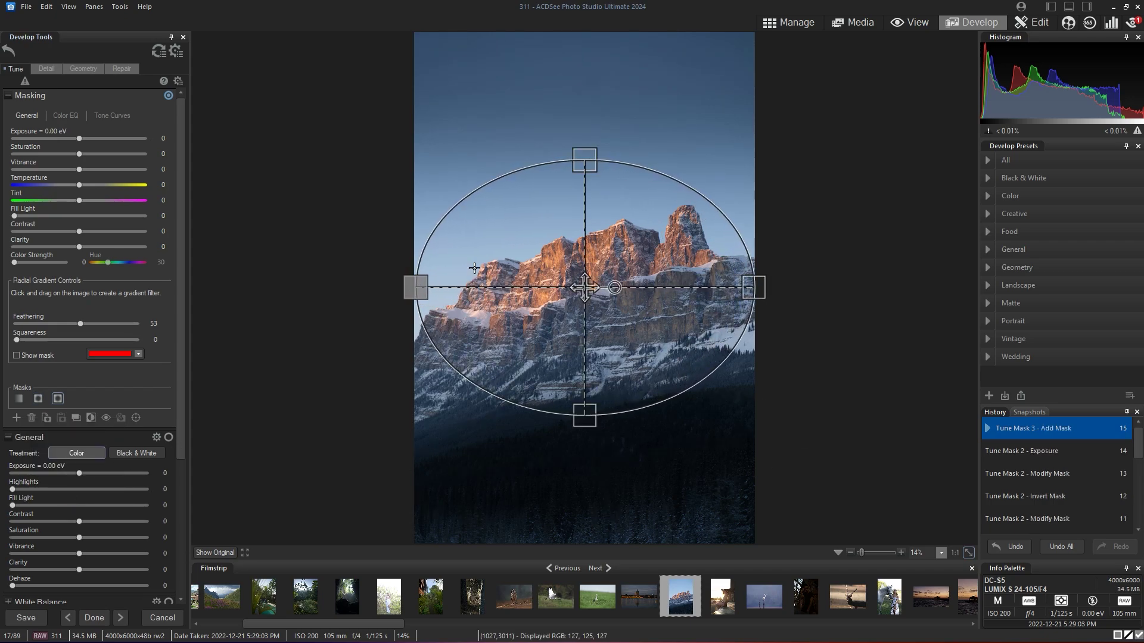
left_click_drag(587, 167, 587, 210)
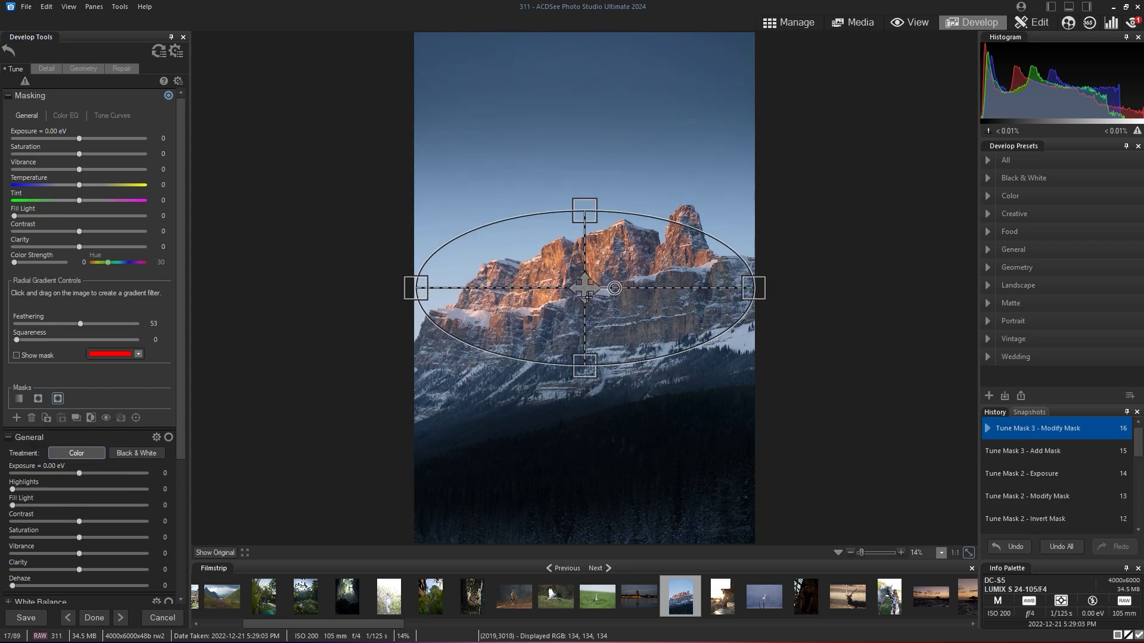
left_click_drag(589, 288, 620, 307)
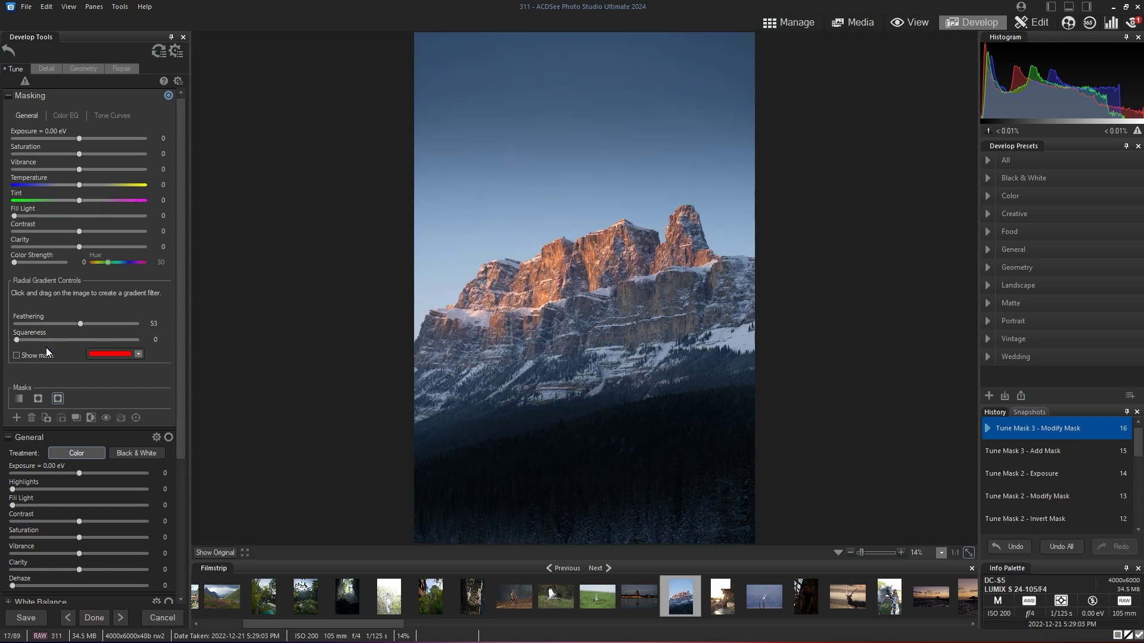
left_click(16, 357)
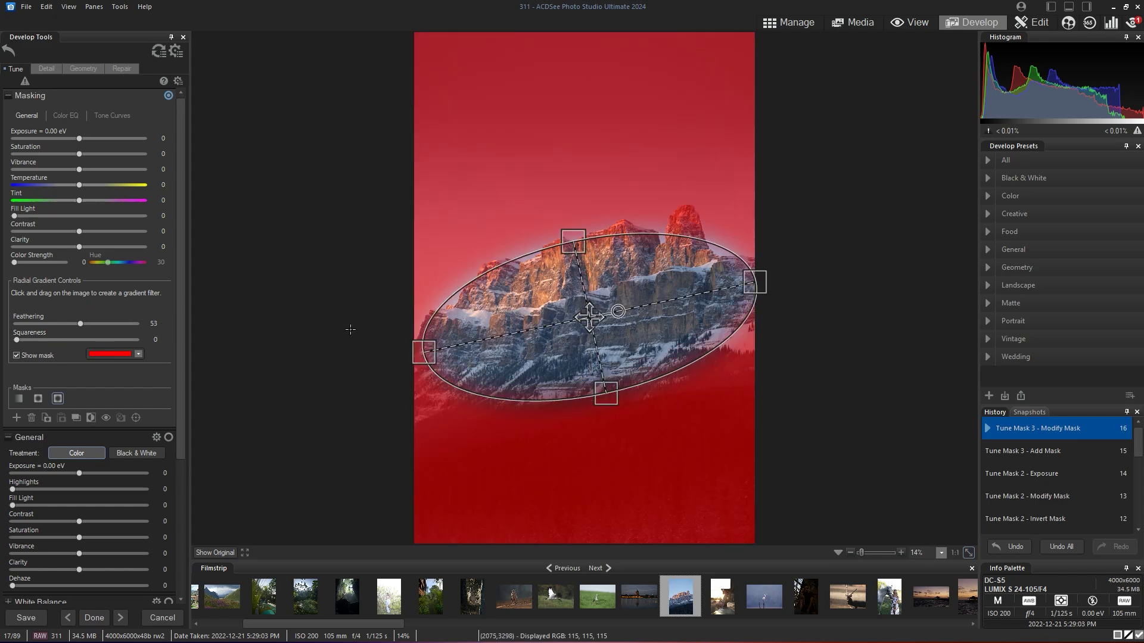
left_click(91, 419)
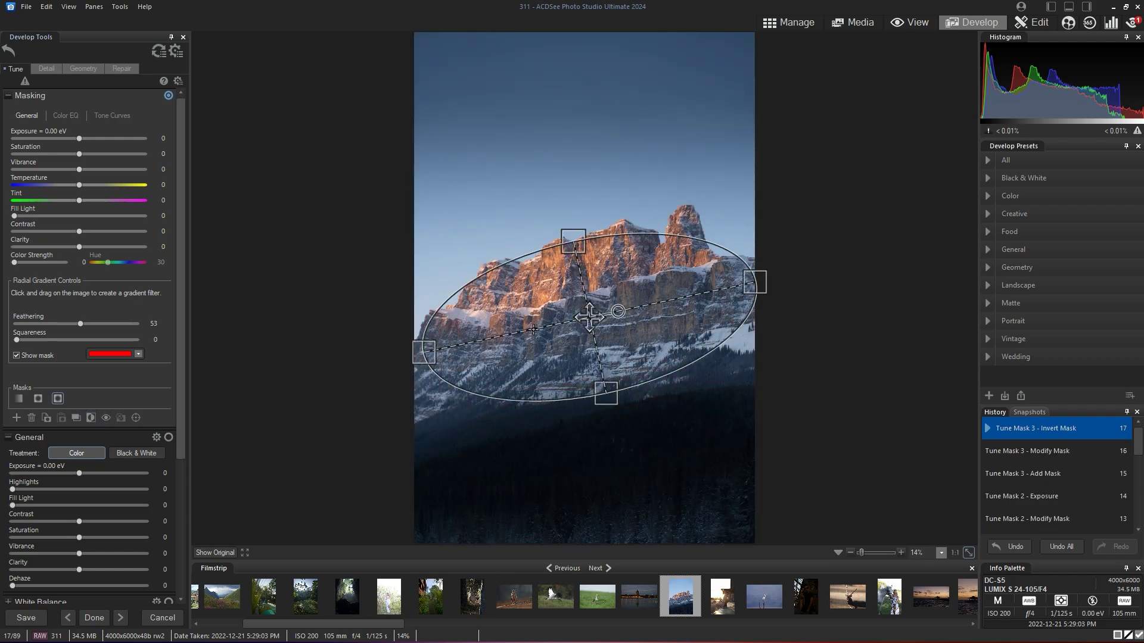
left_click(16, 356)
left_click(16, 356)
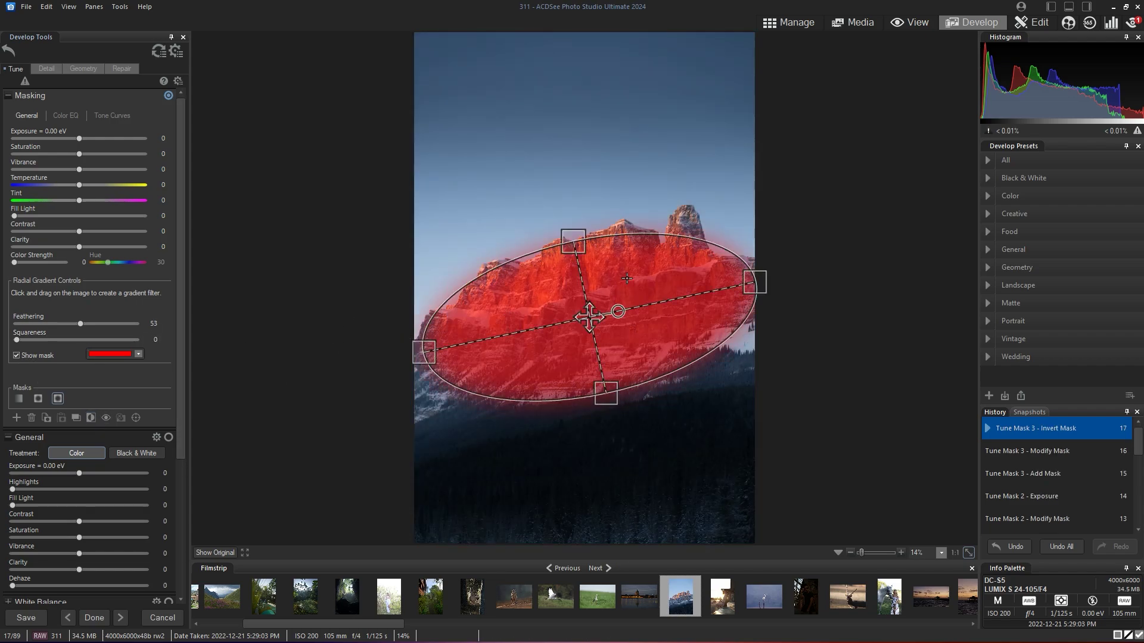
- Enlarge the inverted ellipse across the peaks and shift it down and right
left_click_drag(425, 352, 409, 359)
left_click_drag(573, 243, 573, 234)
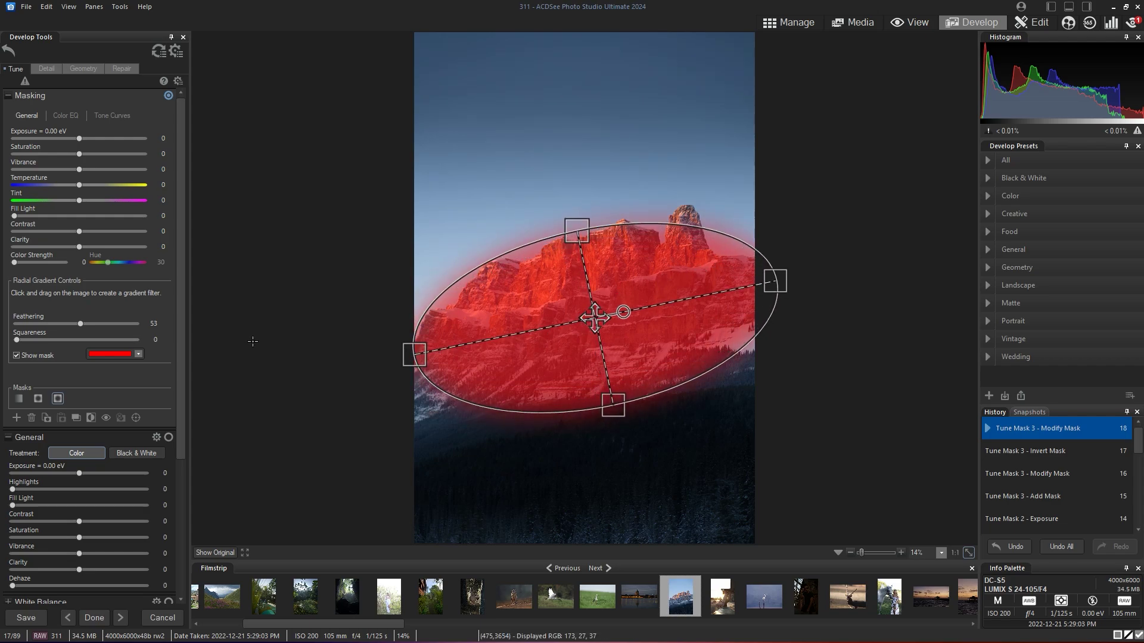
left_click(16, 357)
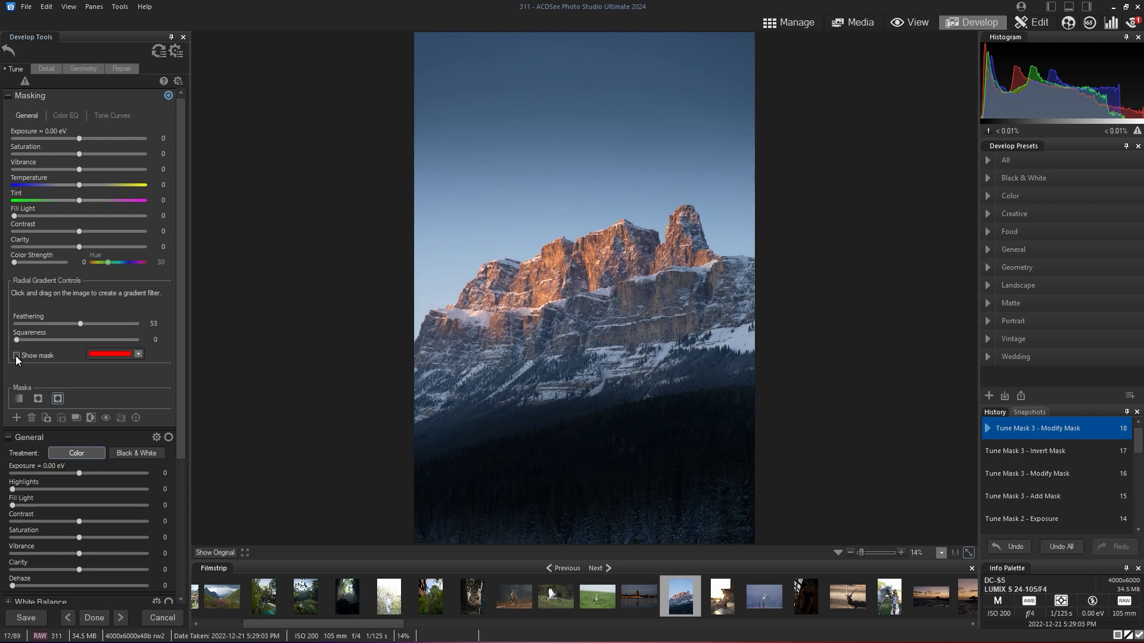
left_click(16, 356)
left_click_drag(582, 232, 581, 239)
left_click_drag(595, 318, 598, 326)
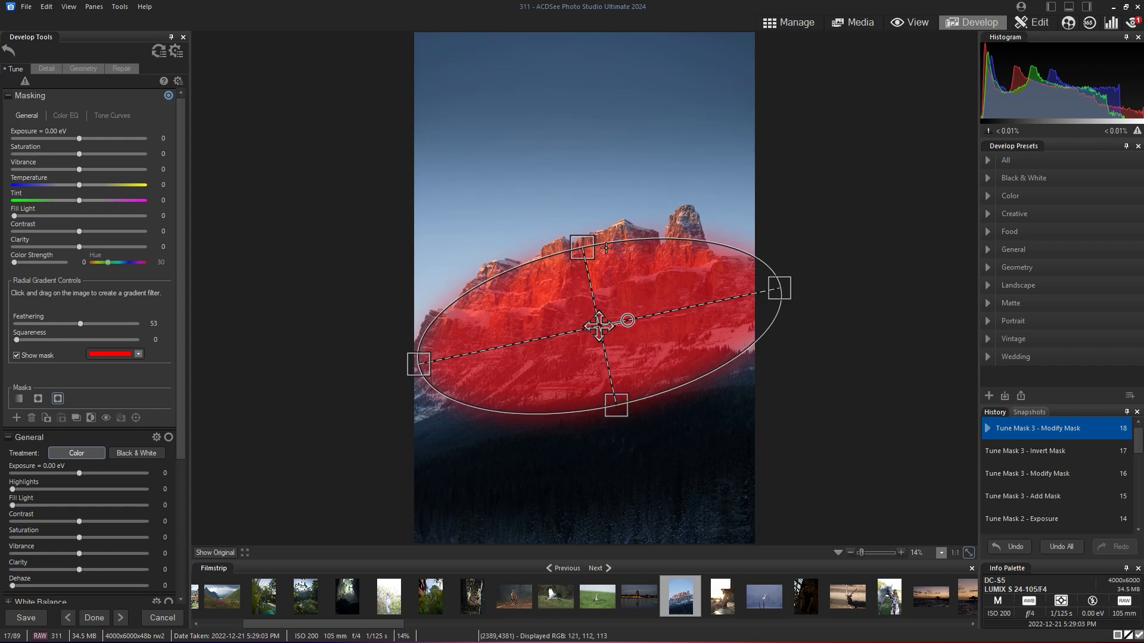
- Set Tune Mask 3 to vibrance 15, saturation 20, contrast 21, clarity 13, with exposure reset to 0
left_click(17, 356)
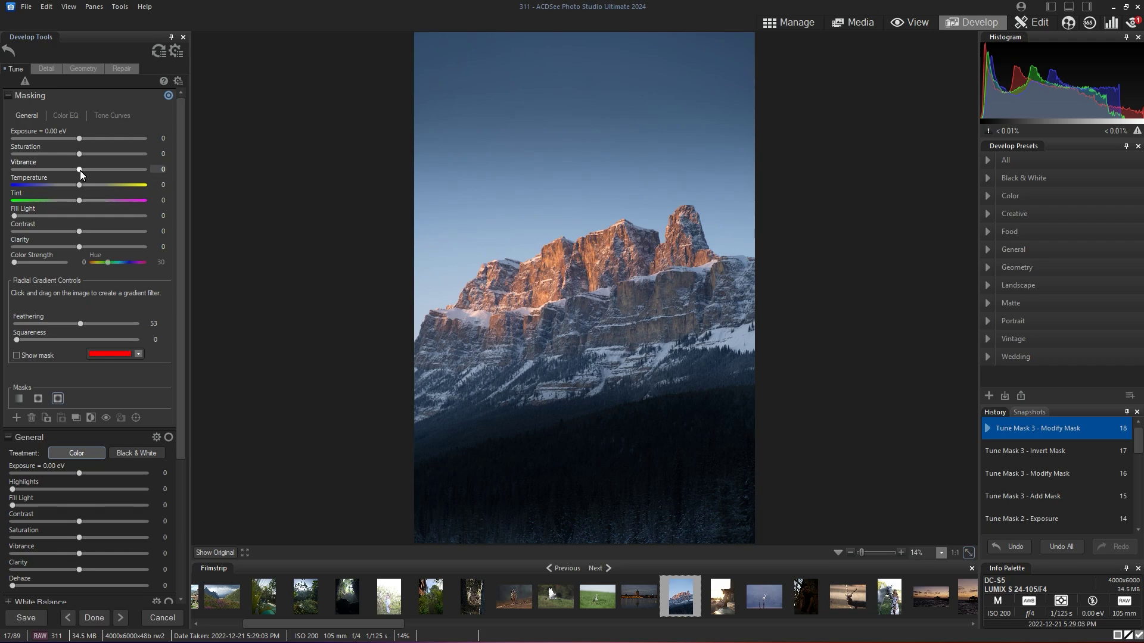
left_click_drag(80, 171, 83, 170)
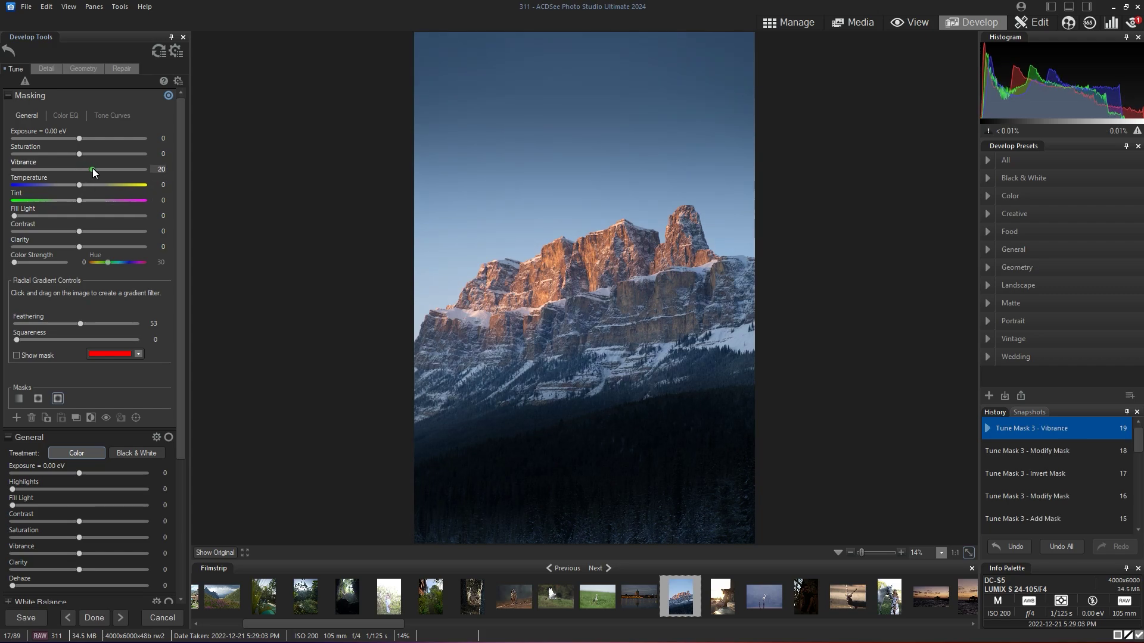
left_click_drag(79, 154, 87, 153)
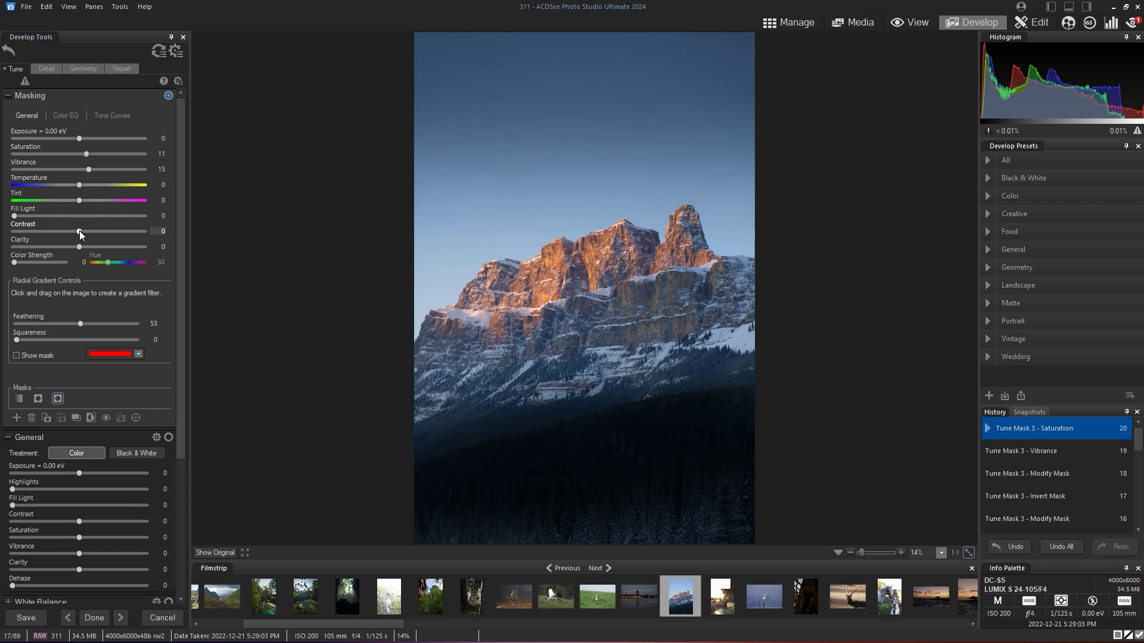
left_click_drag(80, 230, 91, 230)
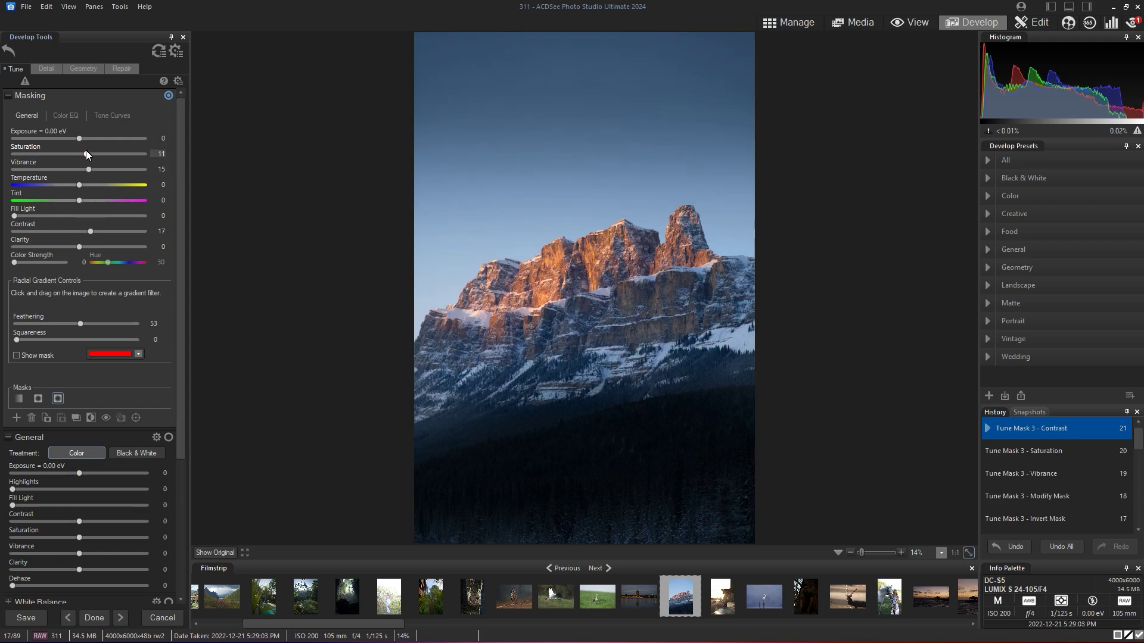
left_click_drag(80, 138, 80, 137)
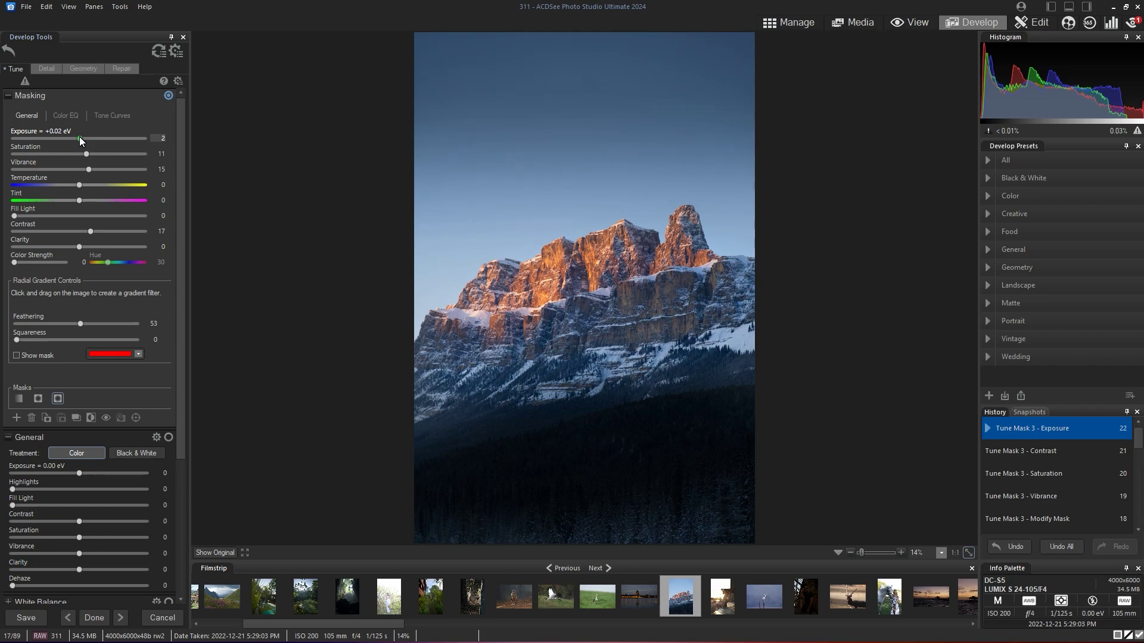
double_click(158, 138)
type("0")
left_click_drag(91, 155, 94, 155)
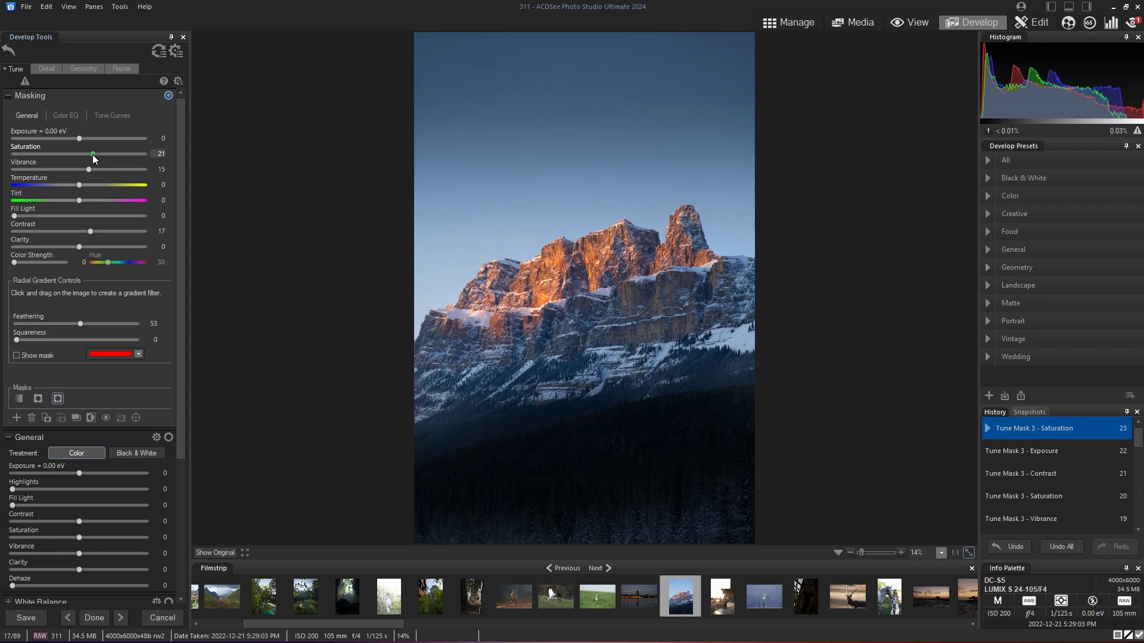
left_click_drag(93, 156, 93, 155)
mouse_move(91, 231)
left_mouse_down()
mouse_move(103, 232)
mouse_move(89, 246)
left_mouse_up()
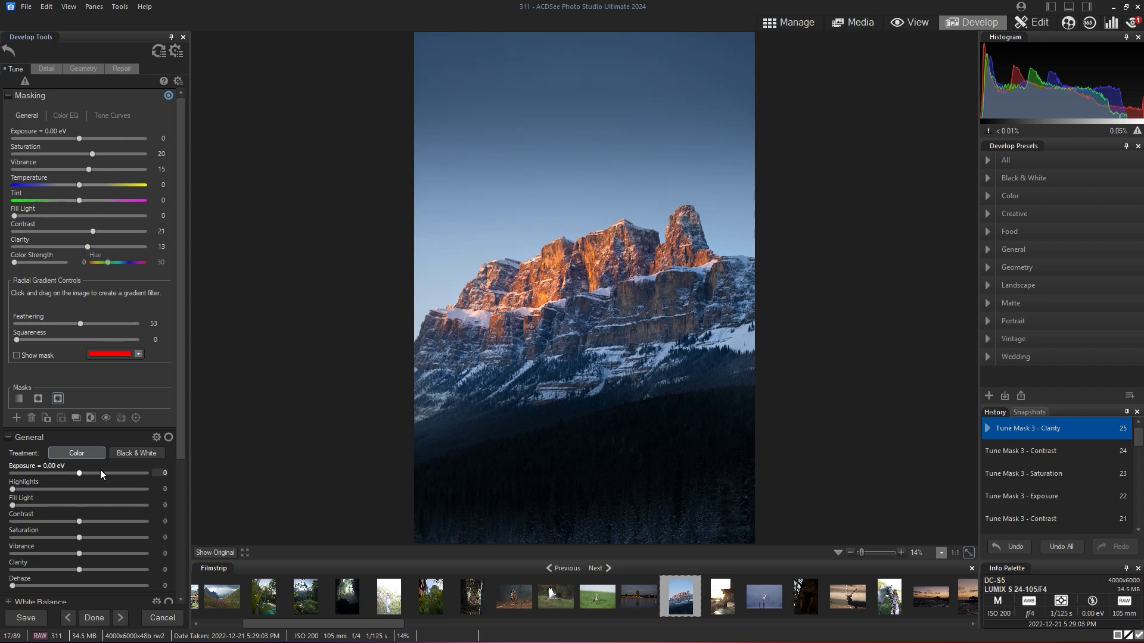
left_click(208, 553)
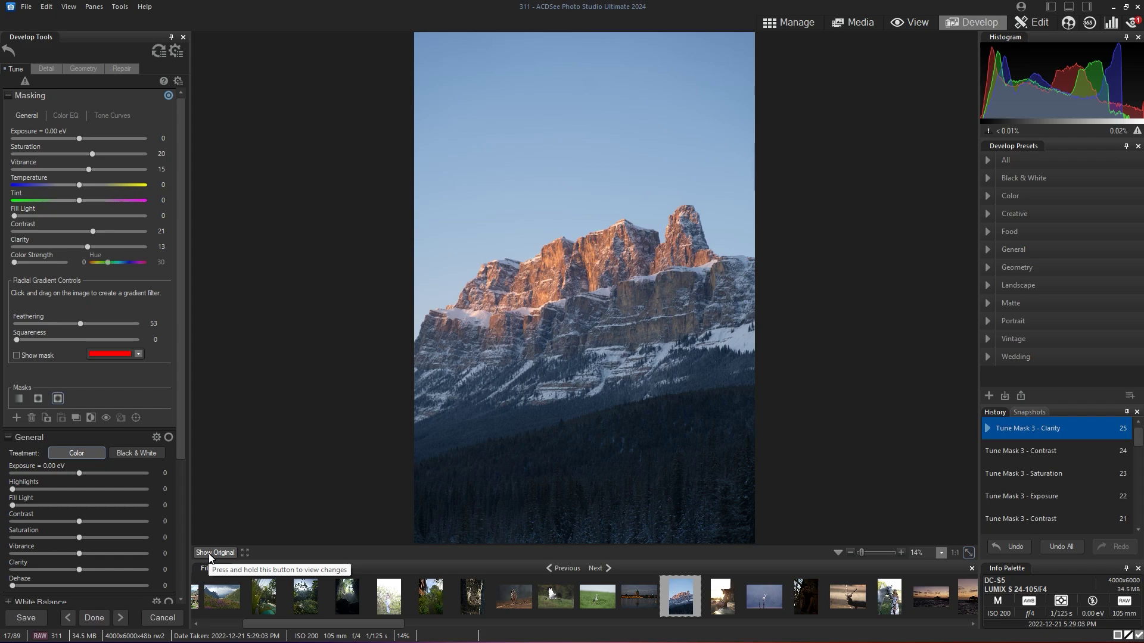
left_click_drag(209, 553, 209, 553)
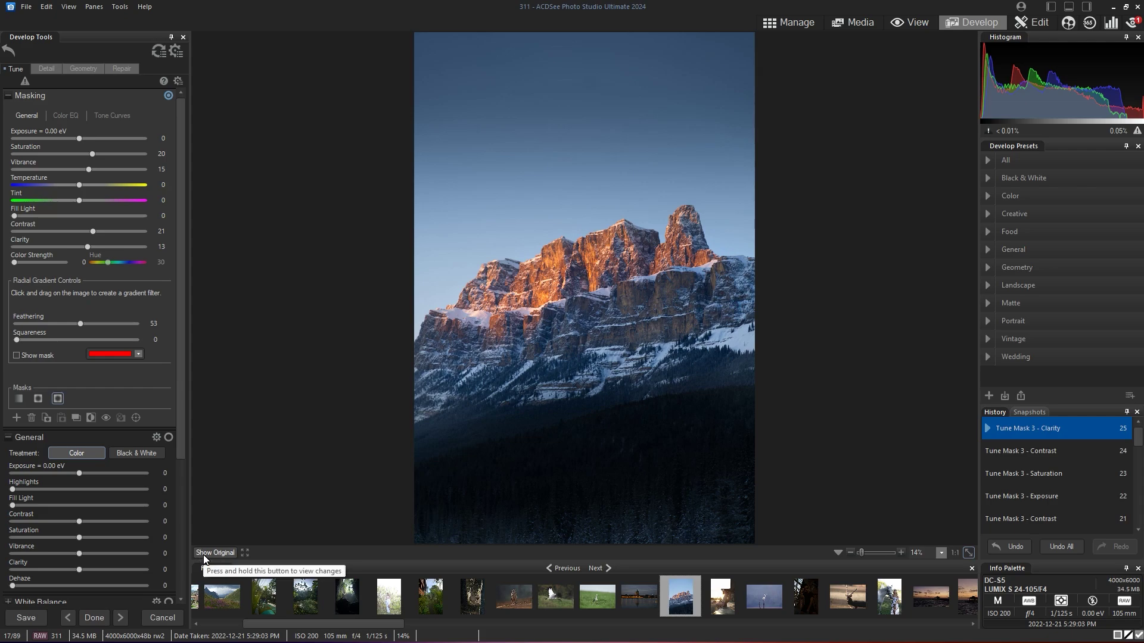
left_click_drag(204, 558, 203, 558)
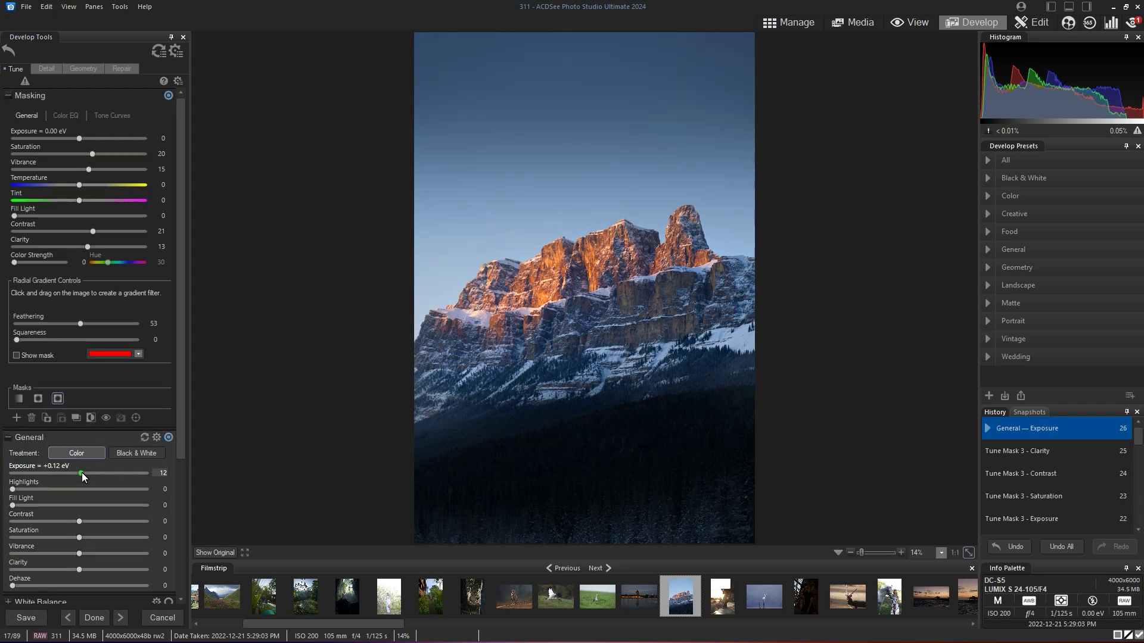
- Set global exposure -0.05 eV and contrast 13; lower Tune Mask 3 contrast to 12
left_click_drag(80, 477, 80, 477)
left_click_drag(81, 521, 84, 521)
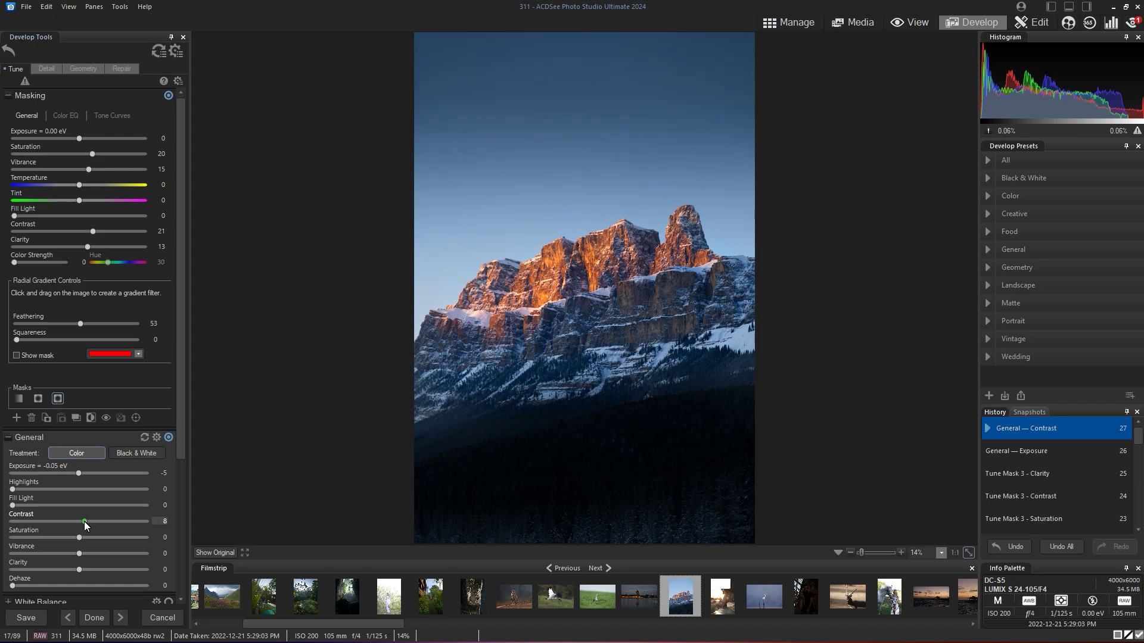
left_click_drag(91, 234, 87, 231)
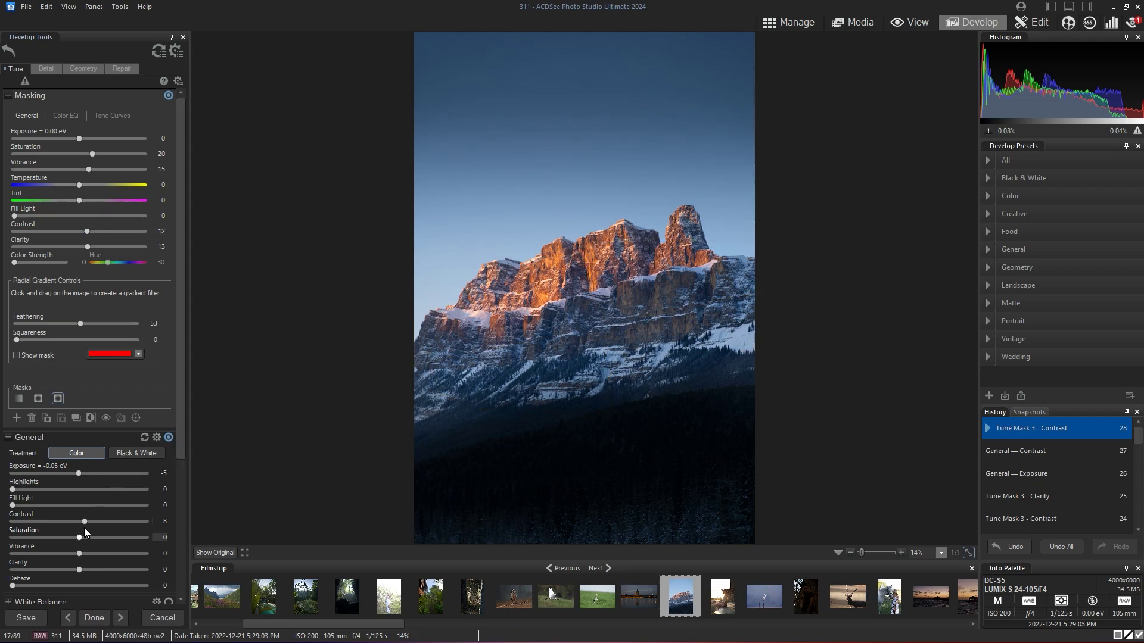
left_click_drag(84, 522, 88, 521)
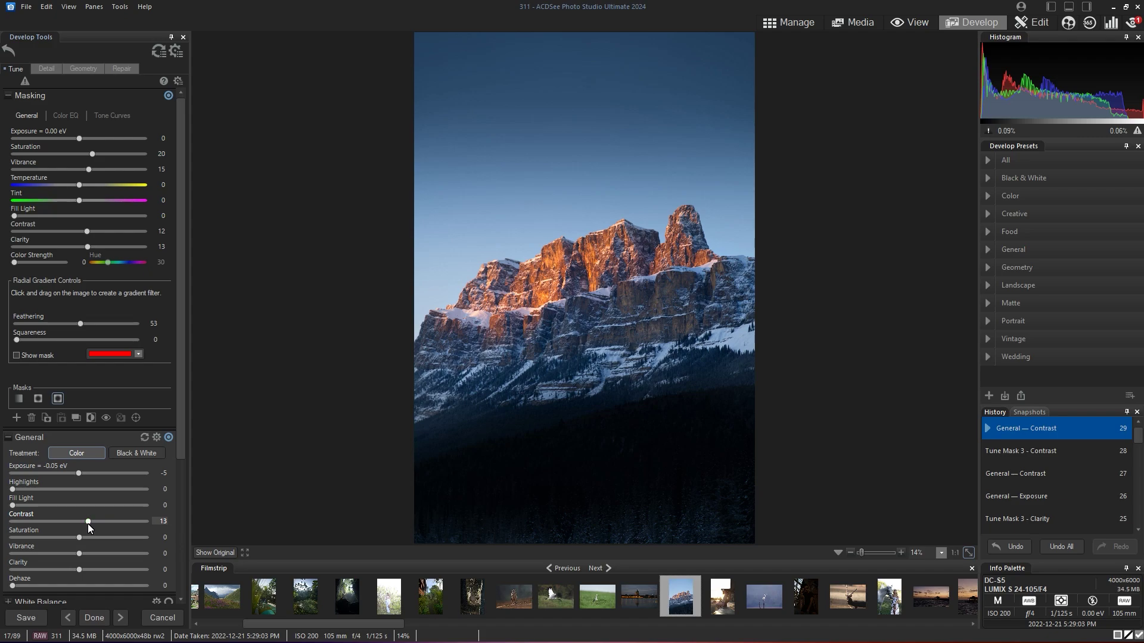
mouse_move(20, 398)
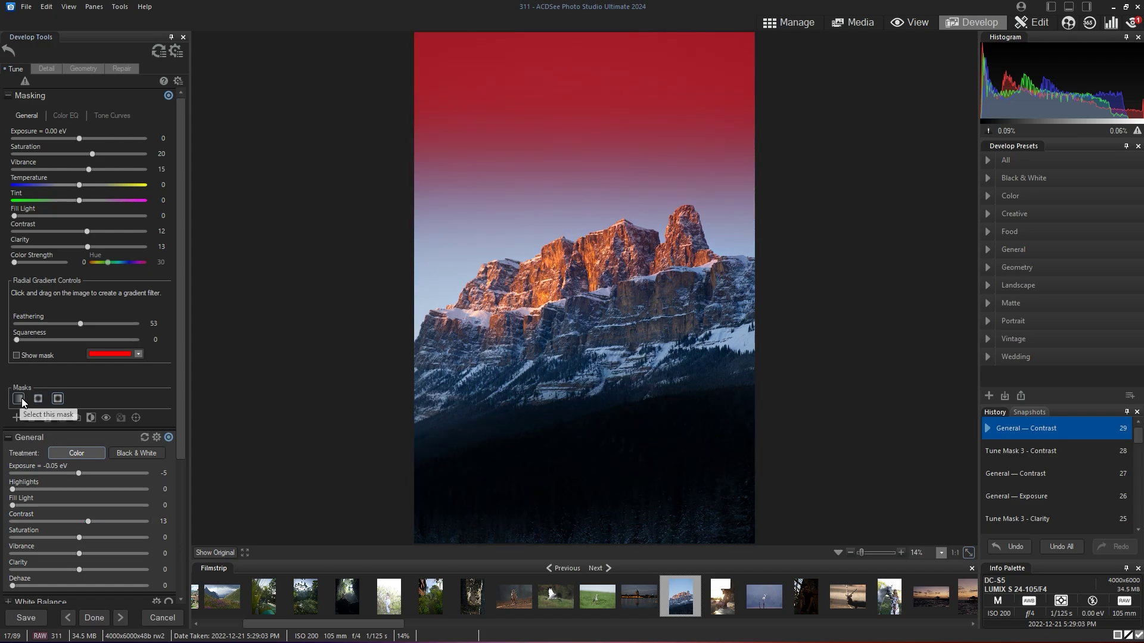
- Darken the sky mask, Tune Mask 1, to -2.03 eV, nudge its gradient, and compare with the original
left_click(20, 398)
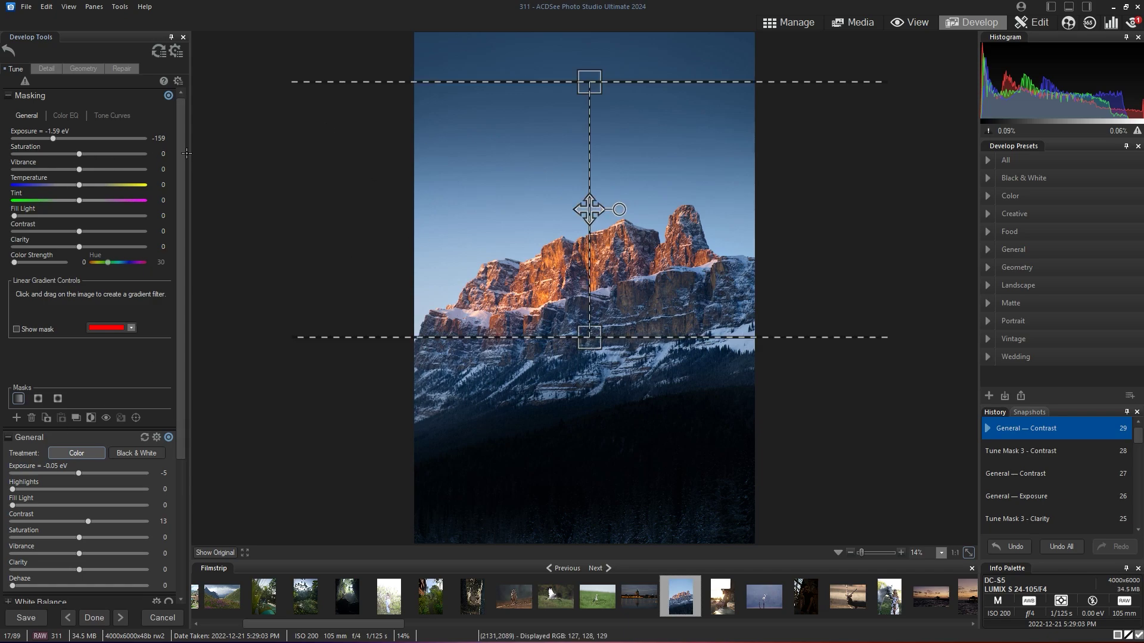
left_click_drag(52, 138, 46, 138)
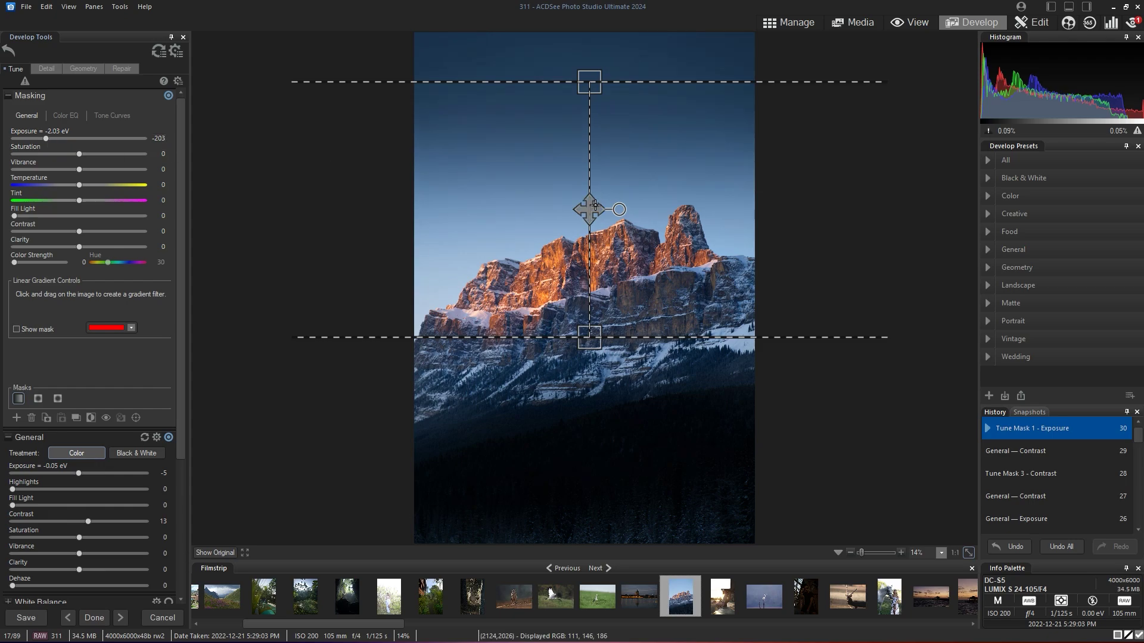
left_click_drag(590, 209, 593, 218)
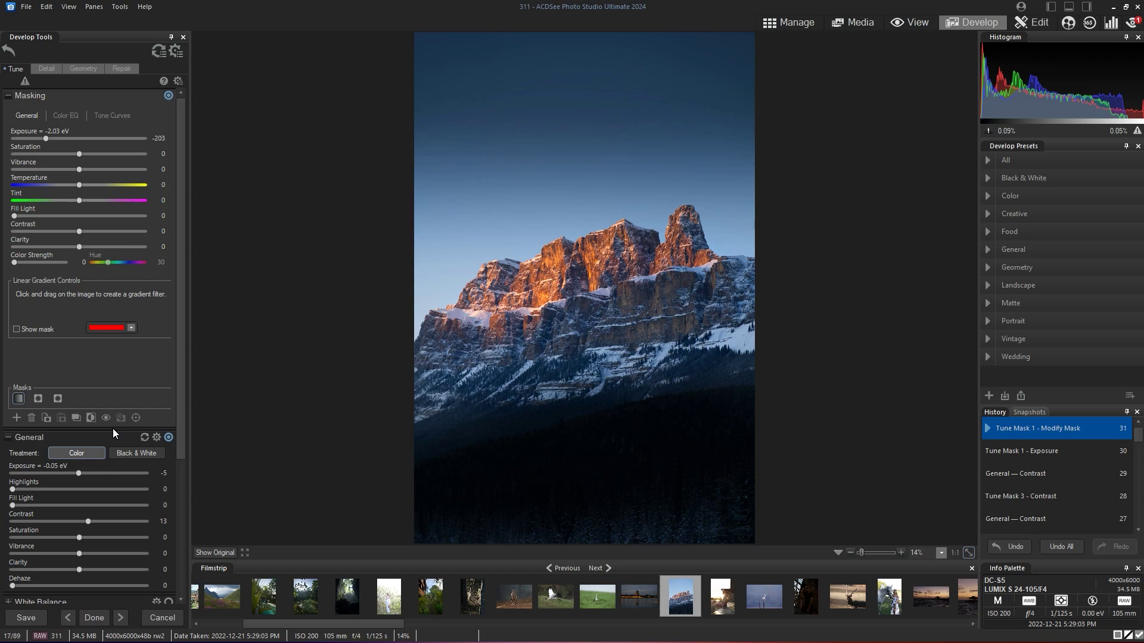
left_click(220, 553)
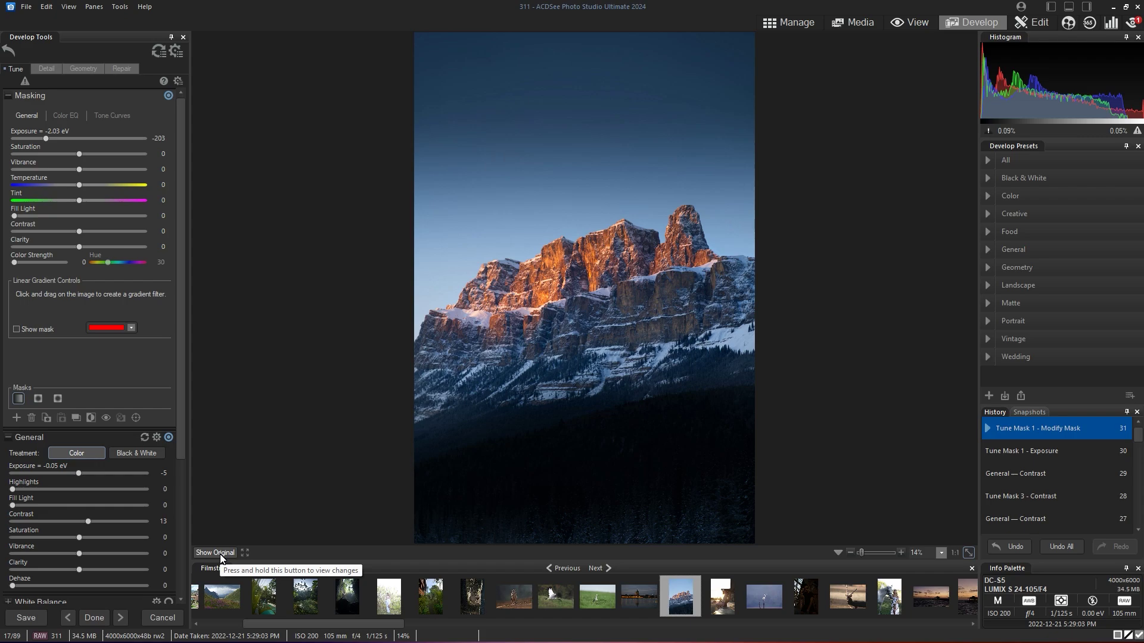
left_click(219, 554)
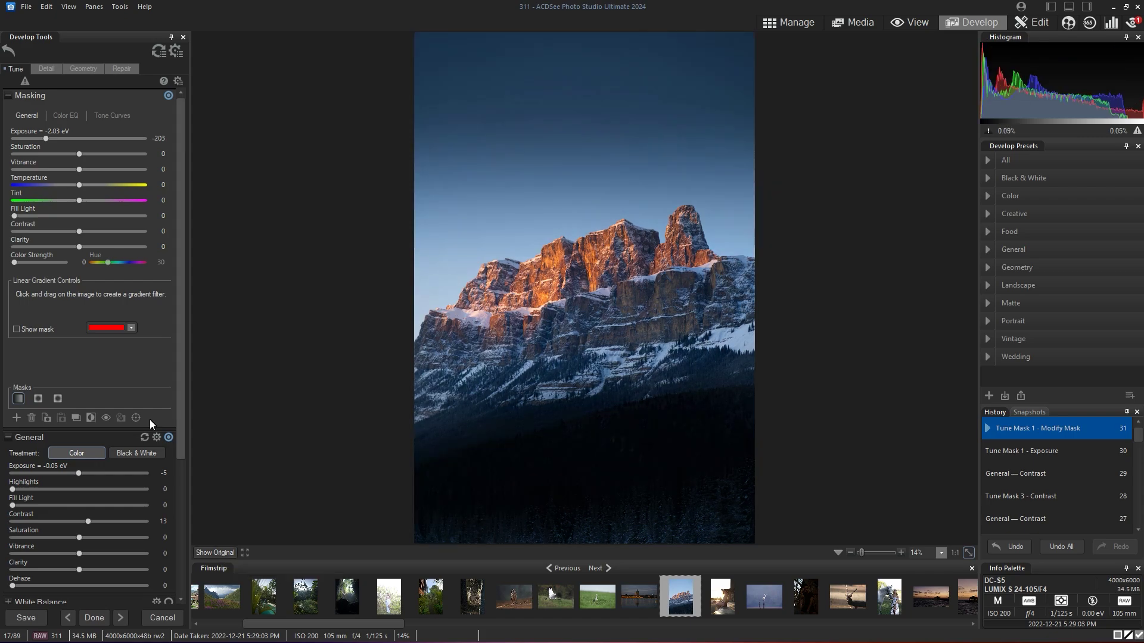
mouse_move(57, 401)
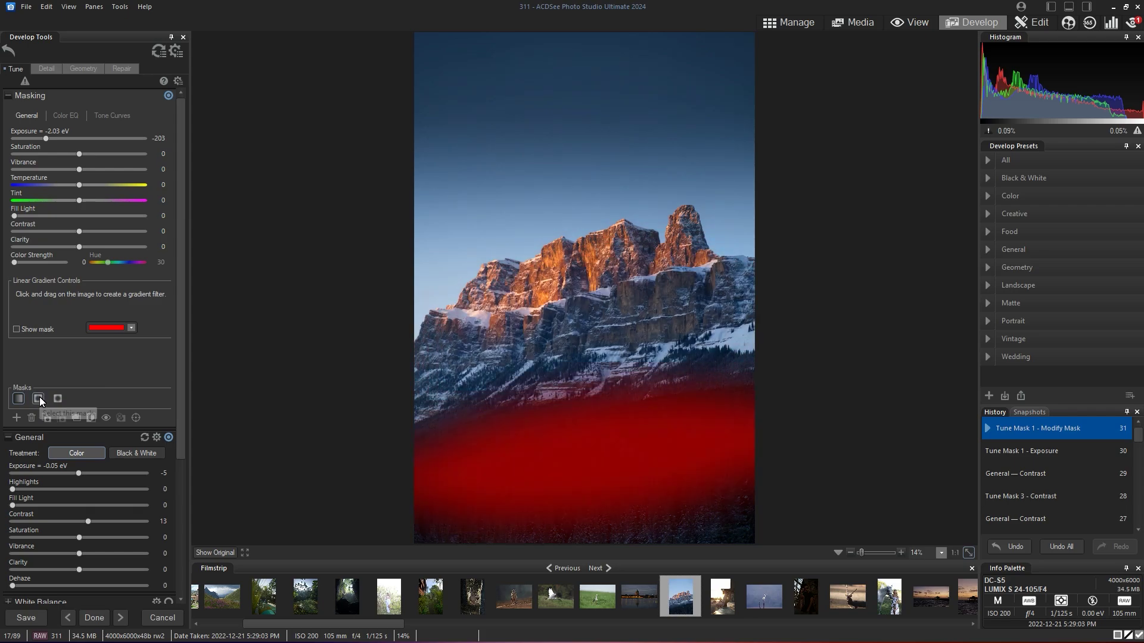
mouse_move(18, 400)
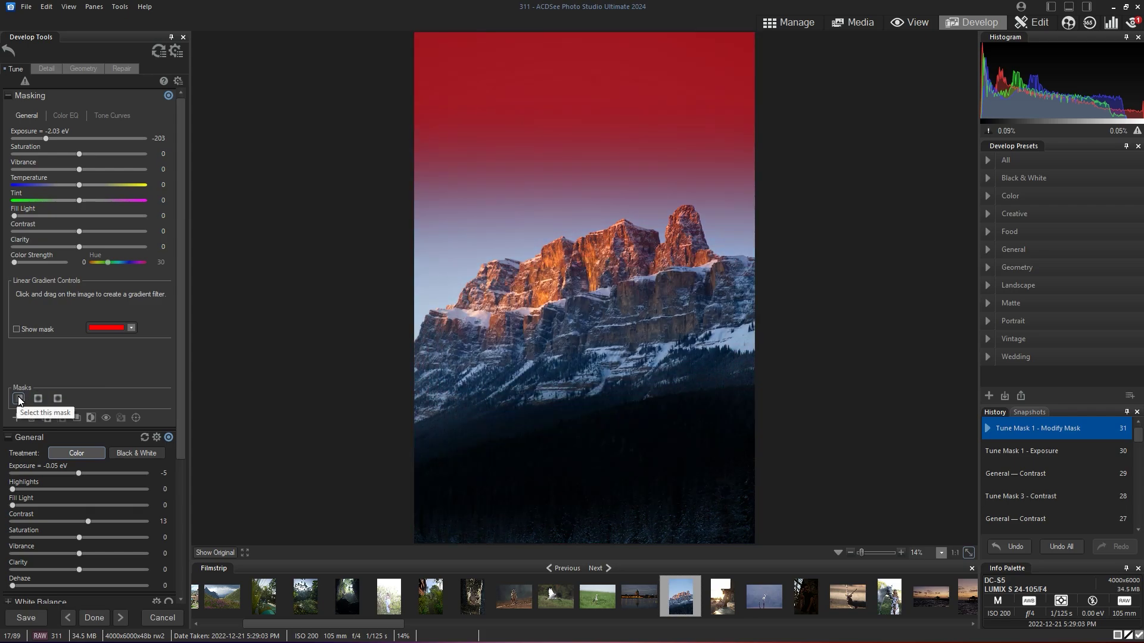